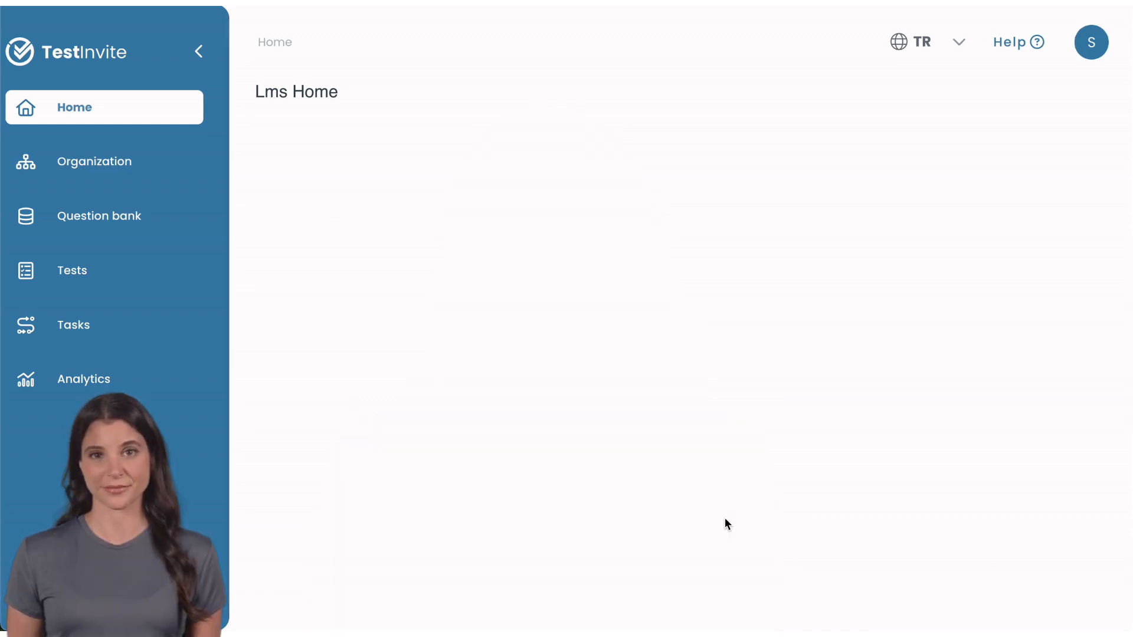
Start a new test and name it "Fill in the blank test"
click(167, 285)
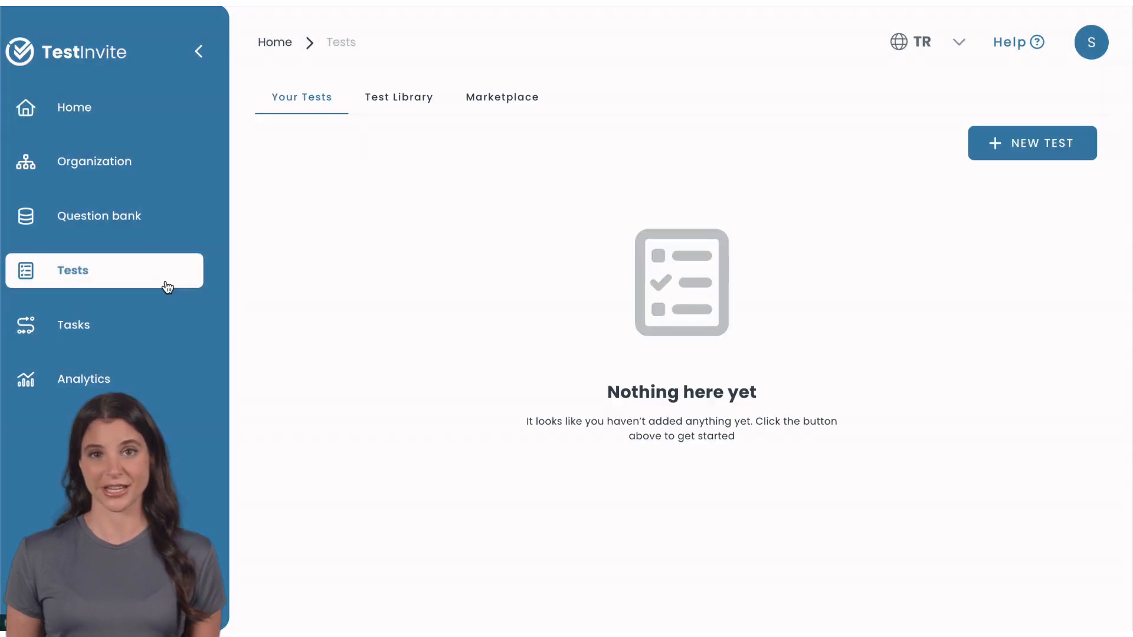
click(1038, 150)
click(931, 194)
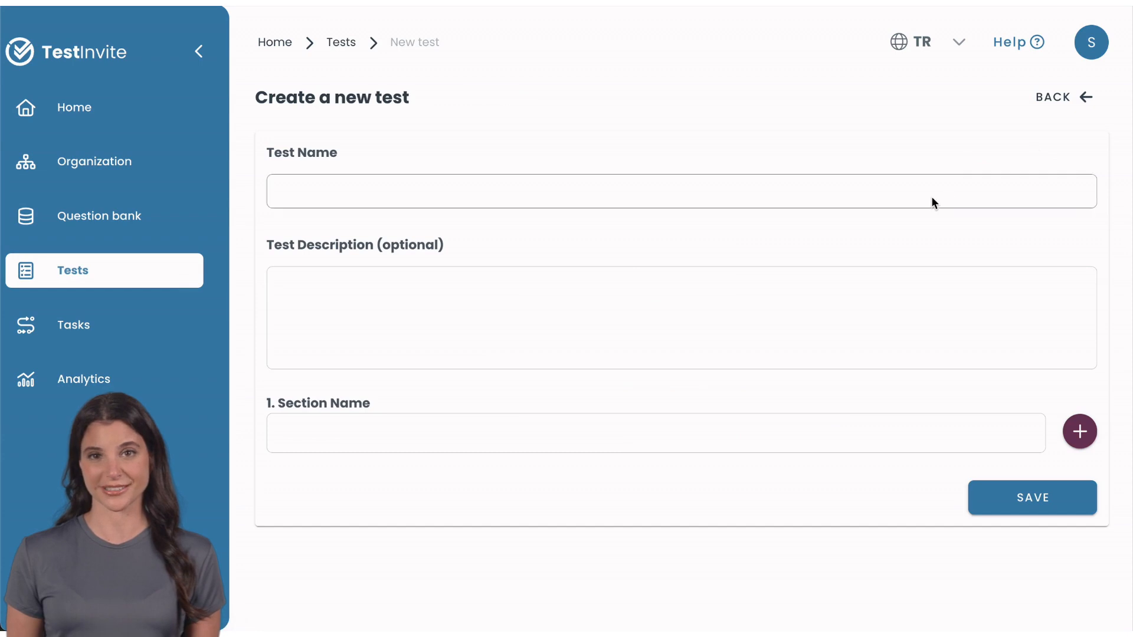
text(Fill in )
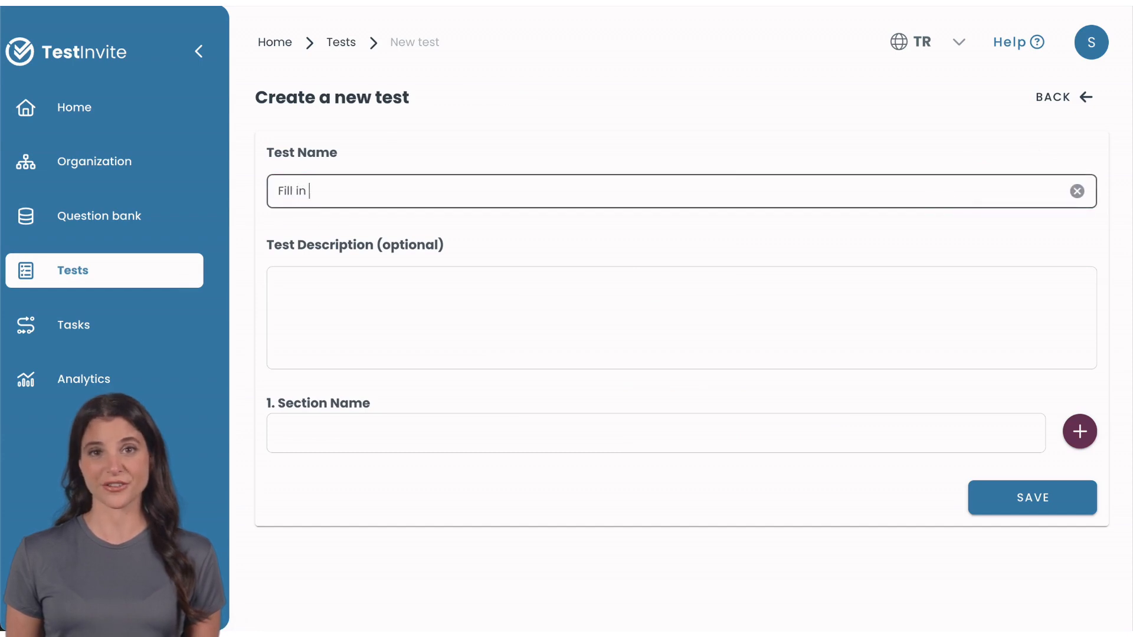
text(the blank test)
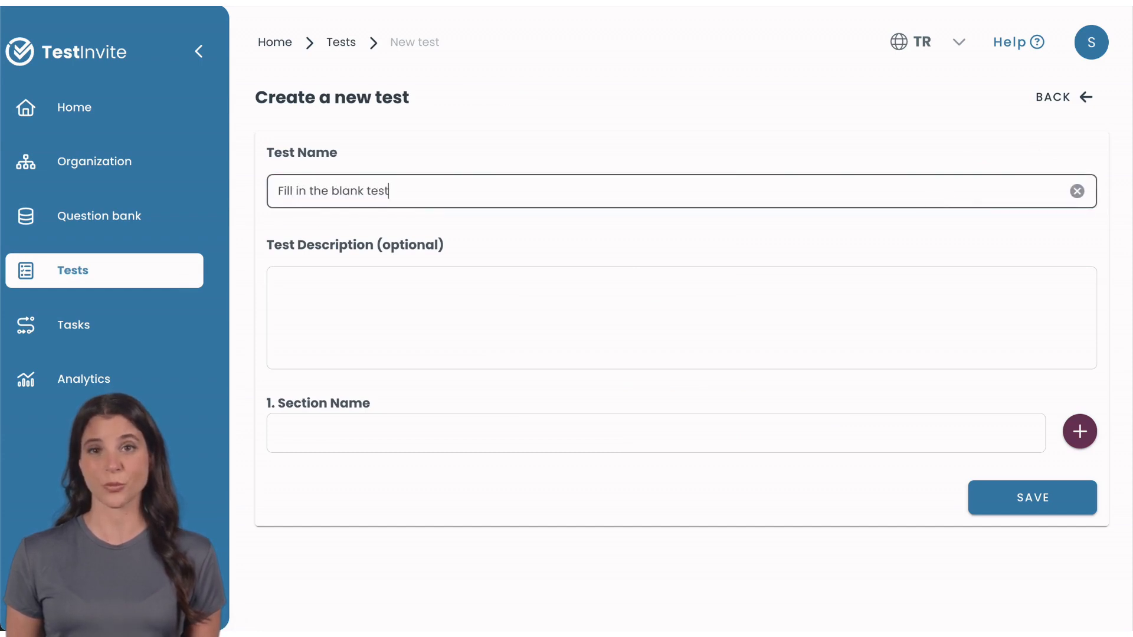
Add the sections "Grammar" and "Vocabulary" to the new test and save it
click(769, 313)
click(731, 430)
text(Grammar)
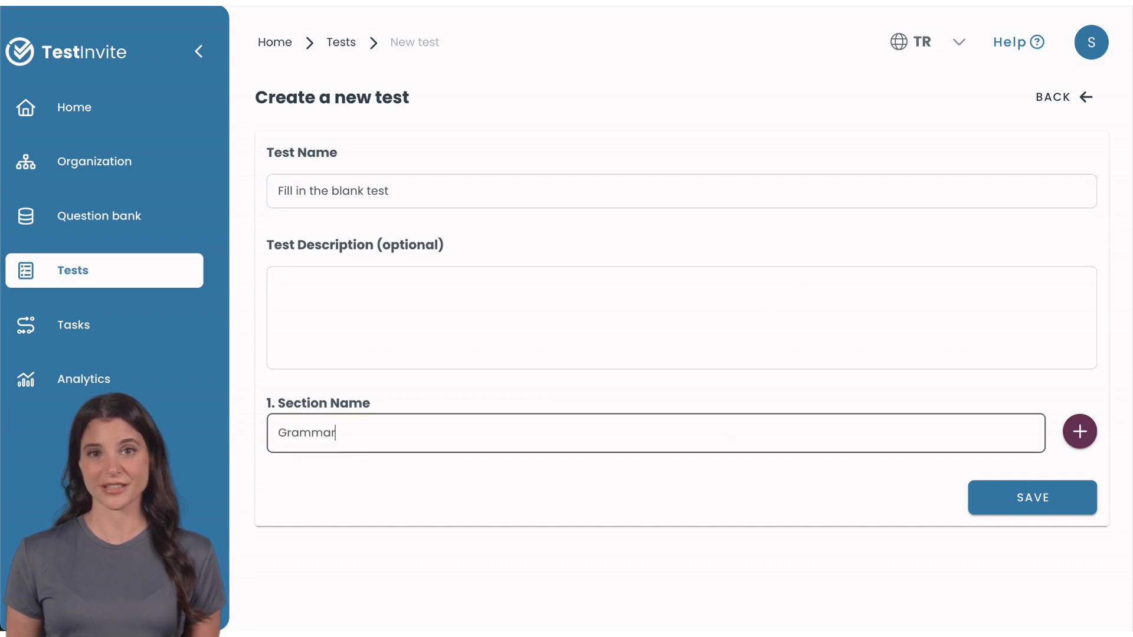
click(1079, 431)
click(926, 517)
text(Vocabulary)
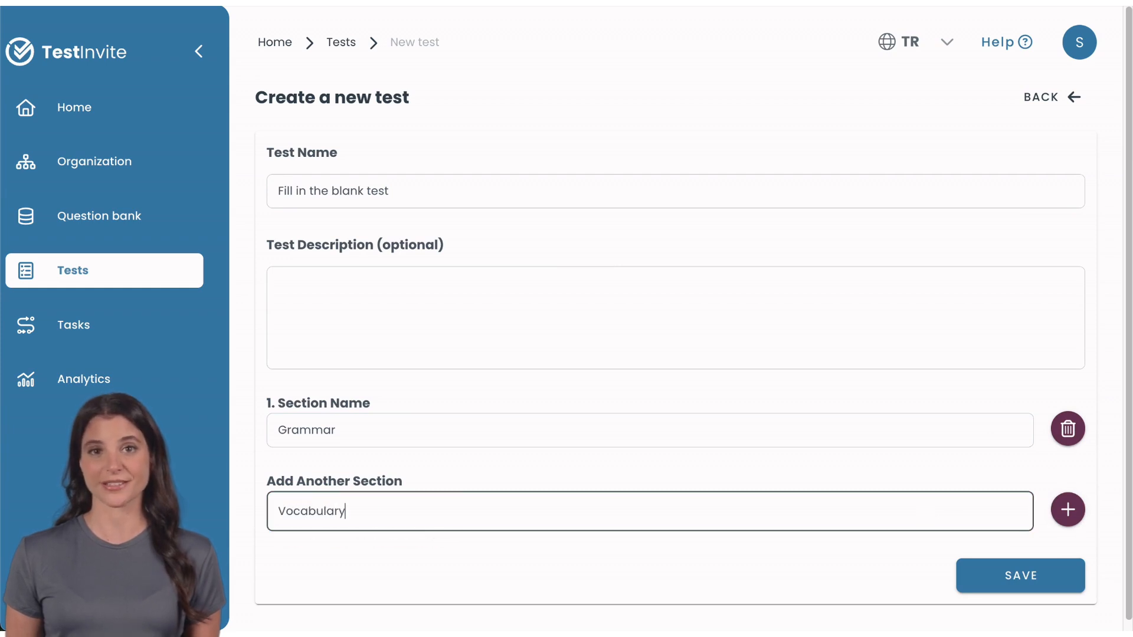
click(1070, 573)
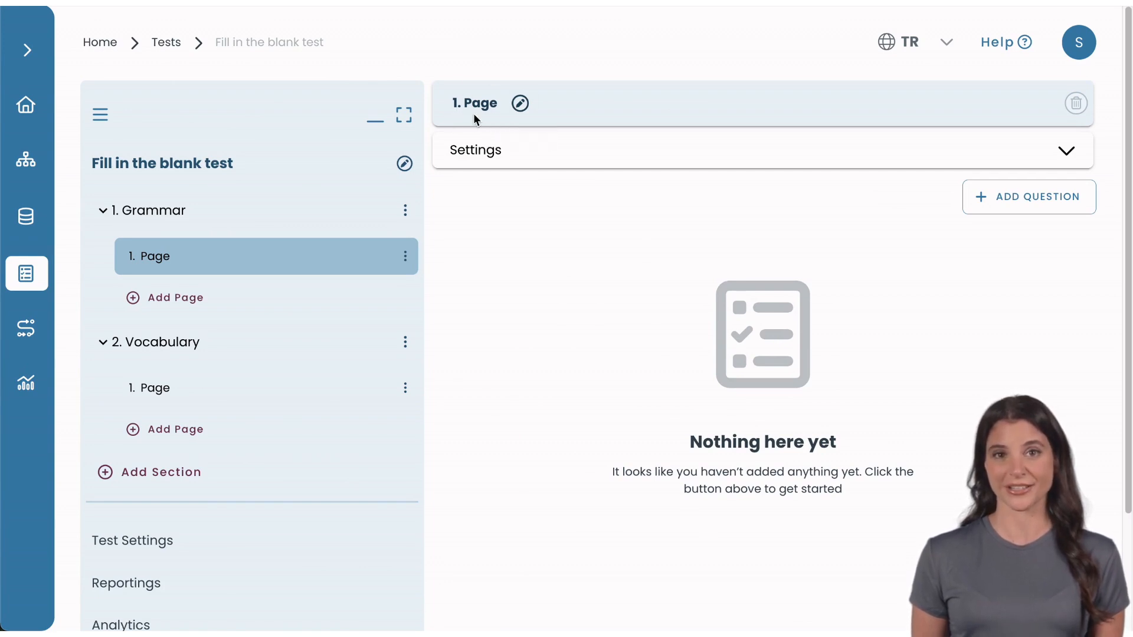
Rename the first page of the Grammar section to "Single blank"
click(520, 103)
double_click(565, 189)
text(Single blank)
click(765, 250)
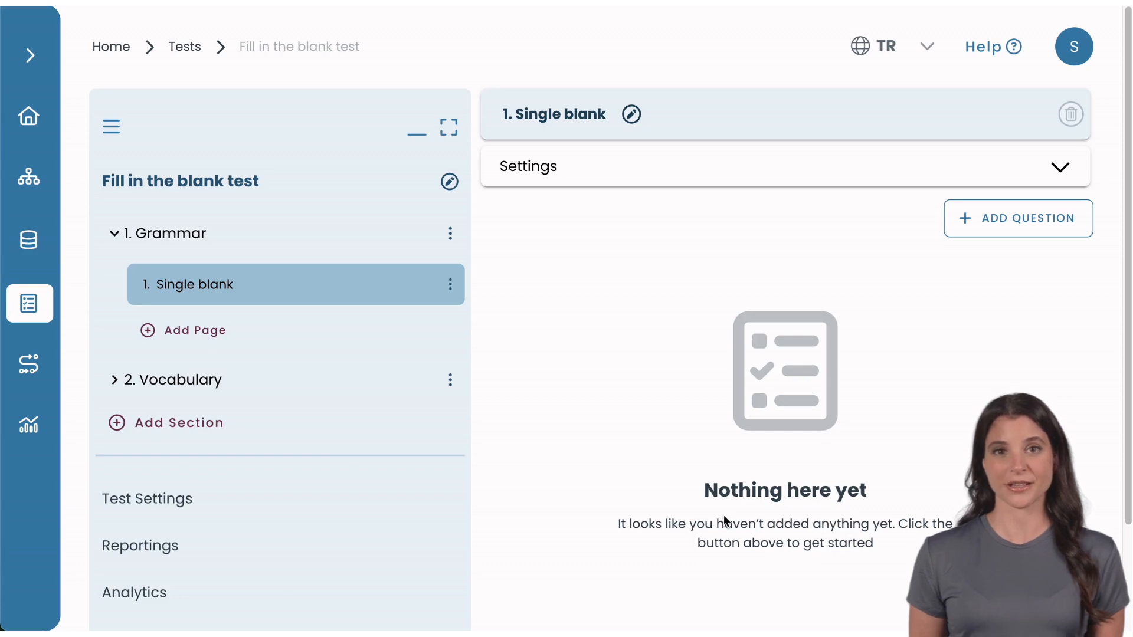
Create the multiple-choice question "If I ___ more time, I would take a vacation." with choices have, had, will have and am having
click(986, 224)
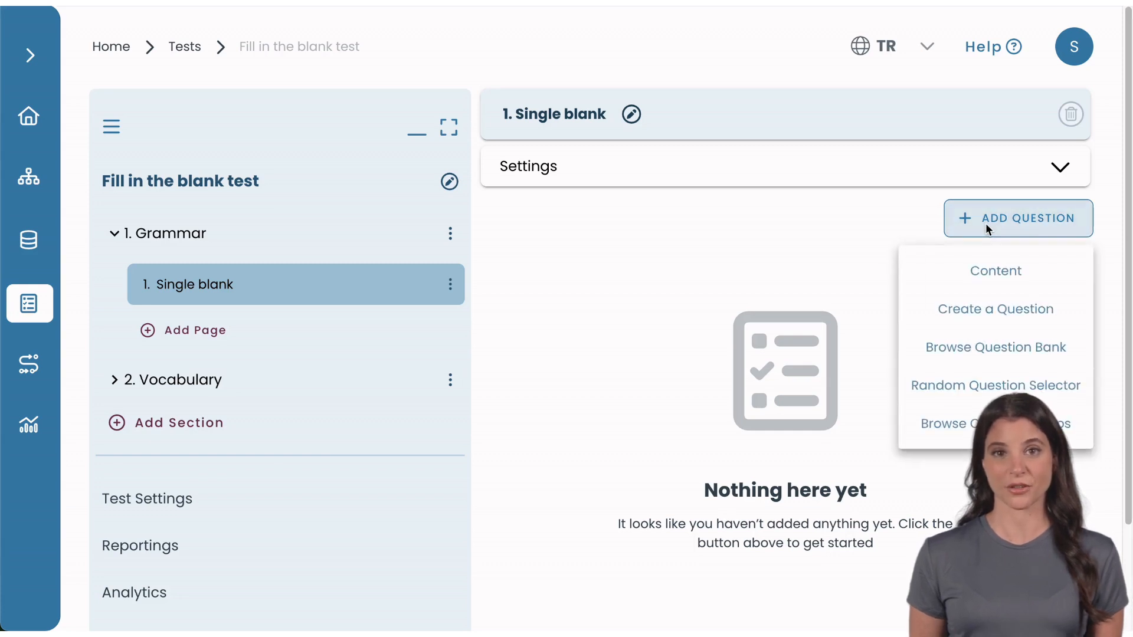
click(976, 308)
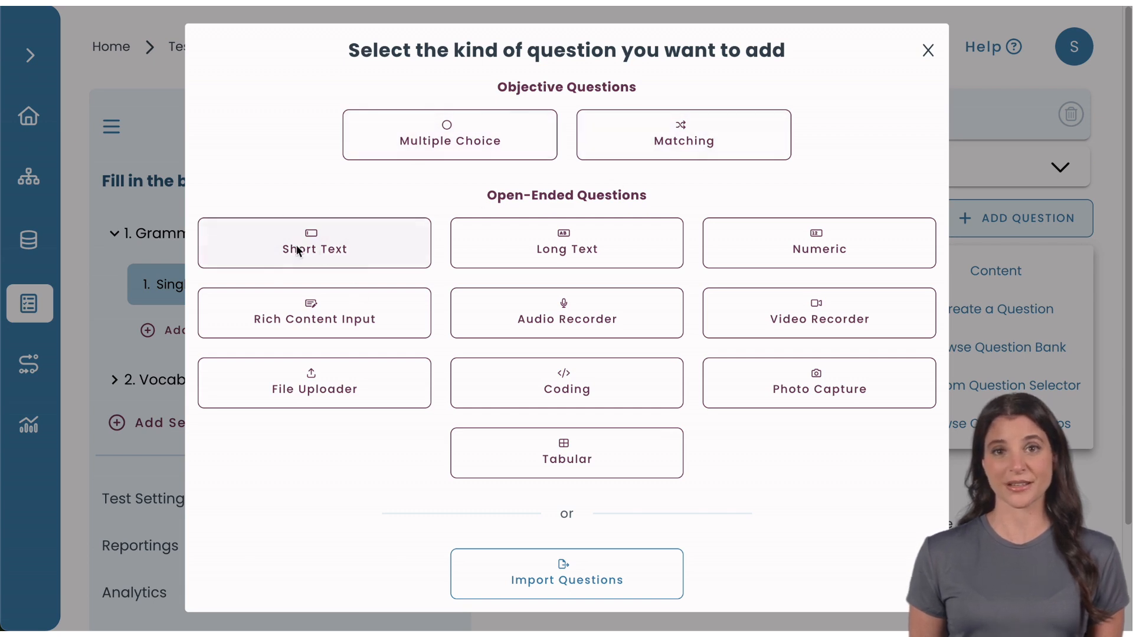
click(455, 139)
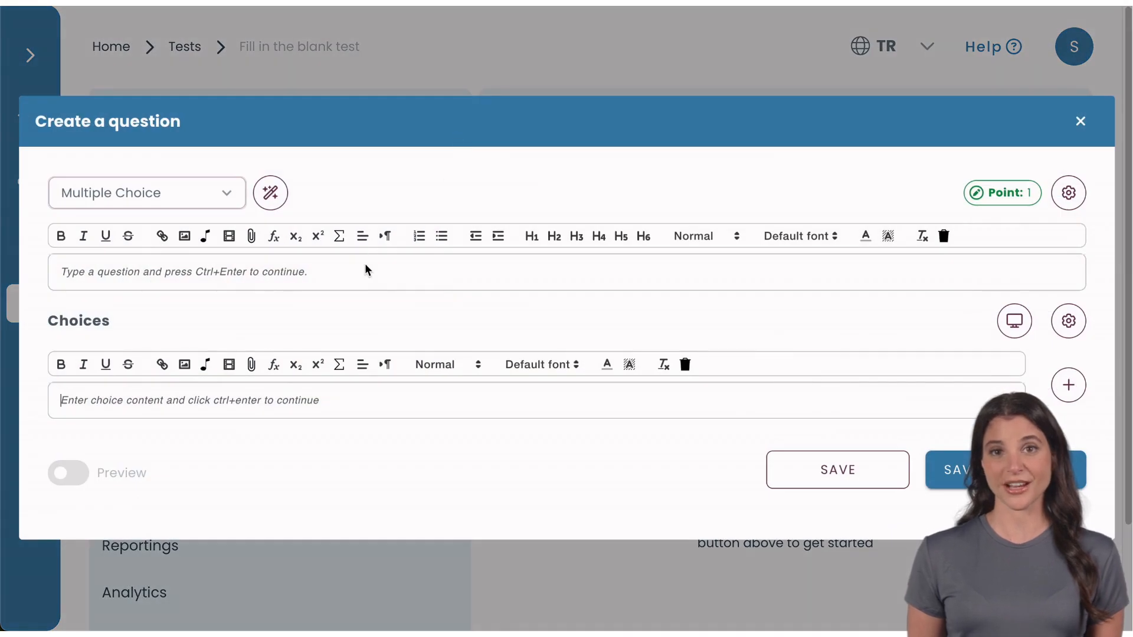
click(338, 274)
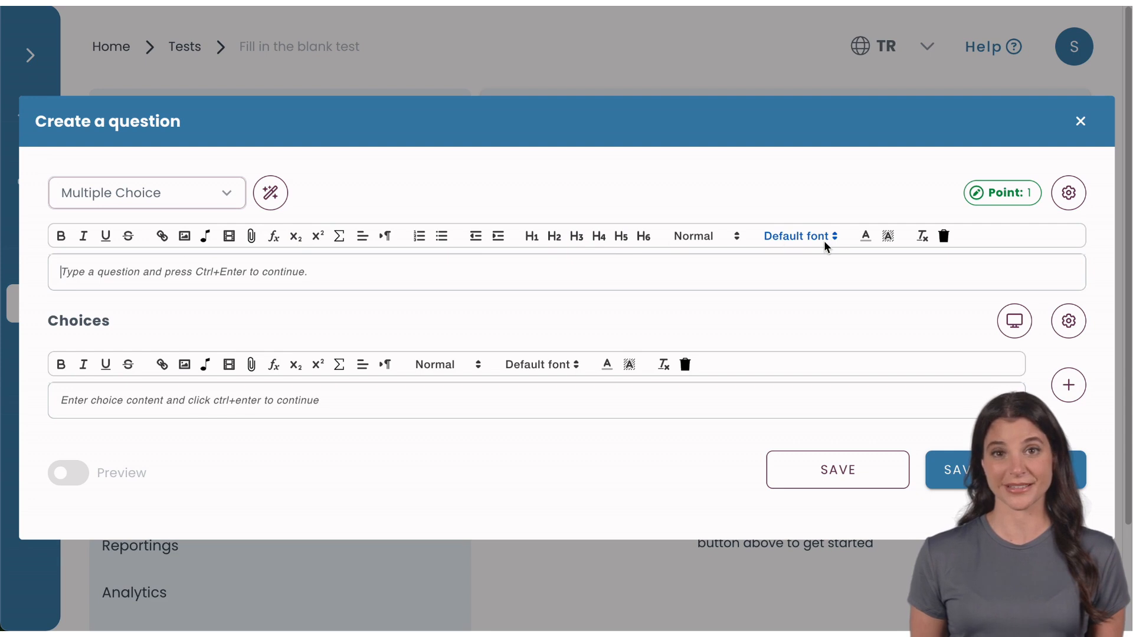
click(406, 411)
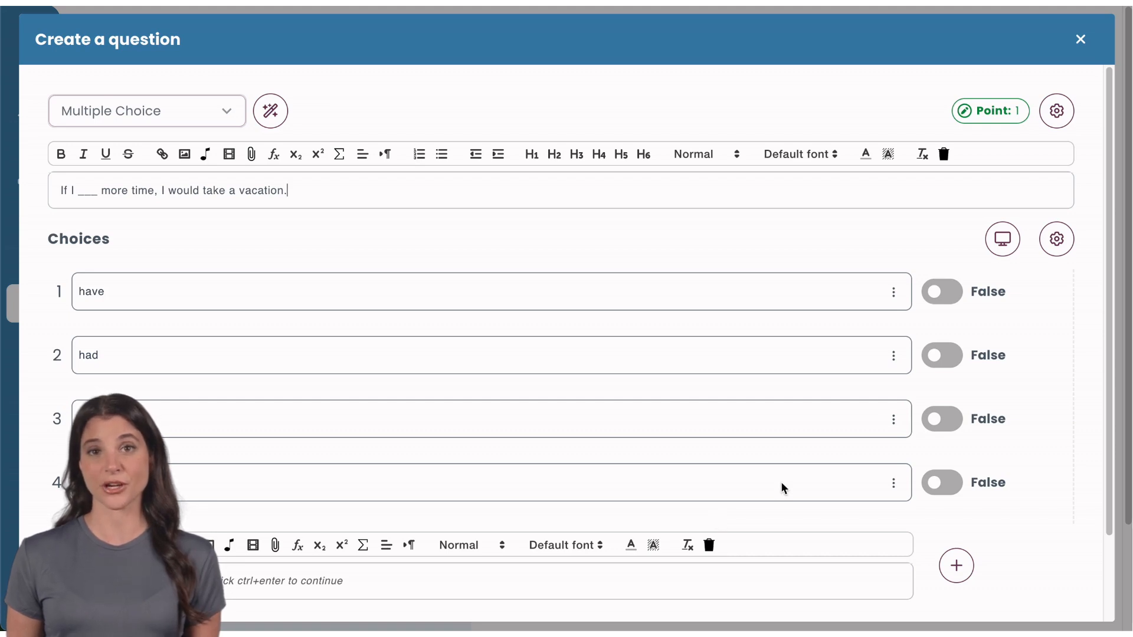
Mark the choice "had" as the correct answer of the vacation question
click(943, 294)
click(948, 298)
click(947, 357)
click(947, 356)
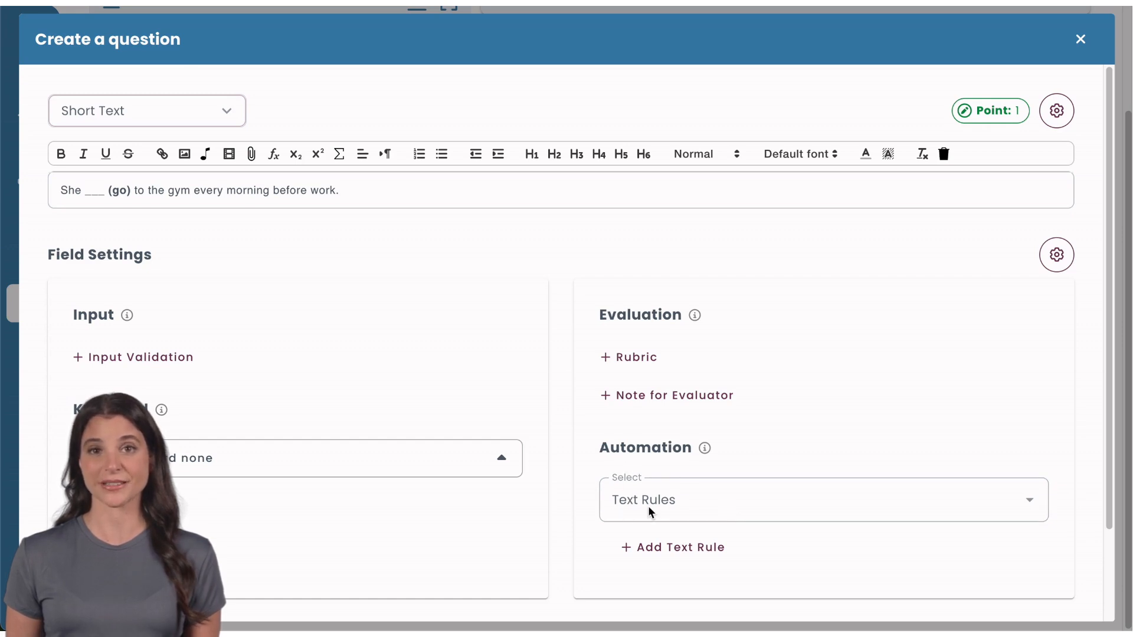
Add a text rule scoring answers equal to "goes" 100% and others 0%, and save the short-text gym question
click(677, 556)
click(866, 318)
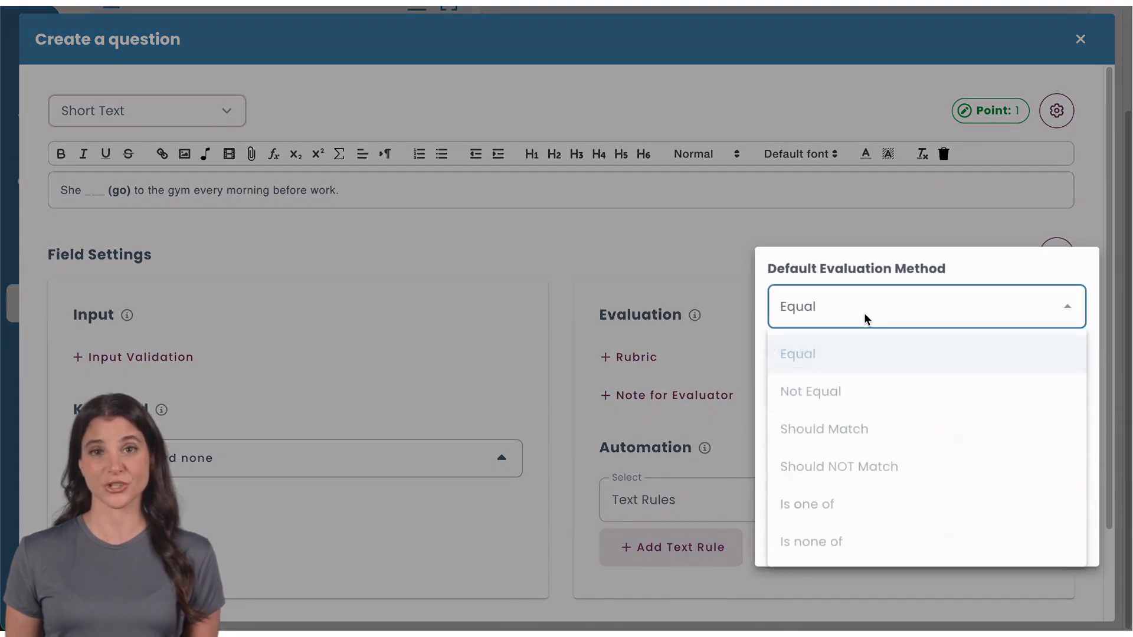
click(852, 357)
click(849, 403)
text(goes)
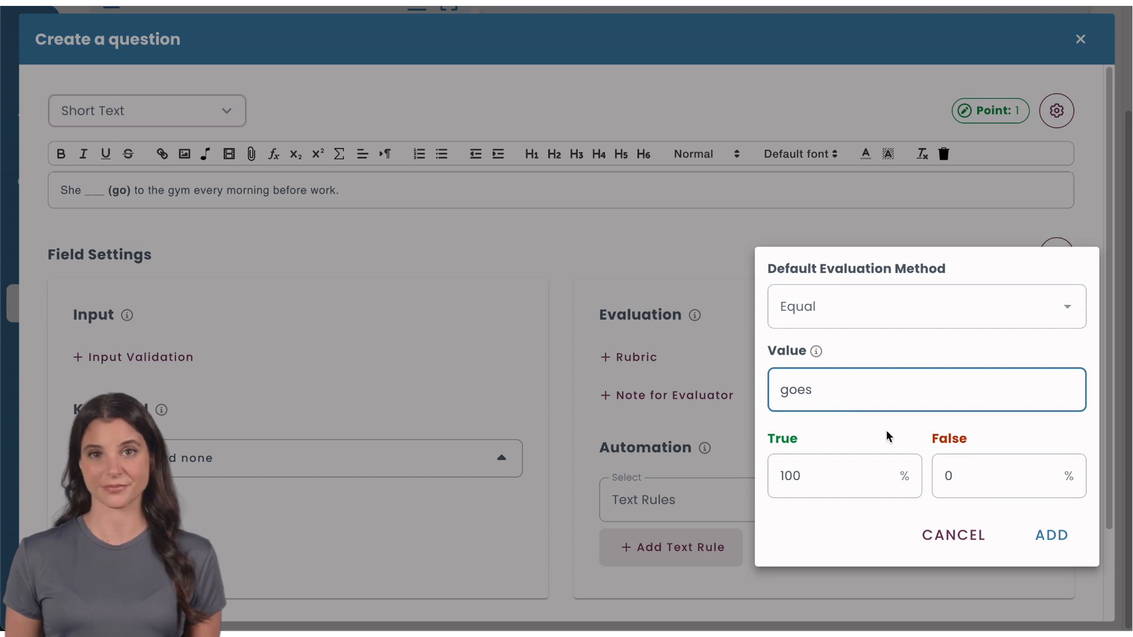
click(1051, 536)
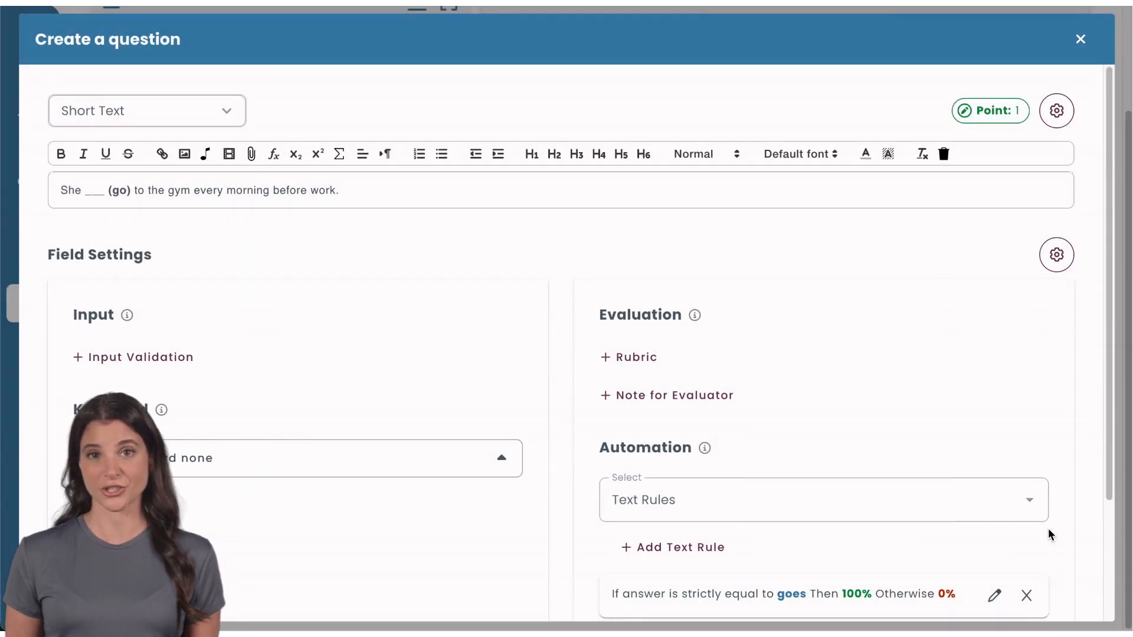
scroll(1049, 534, down, 3)
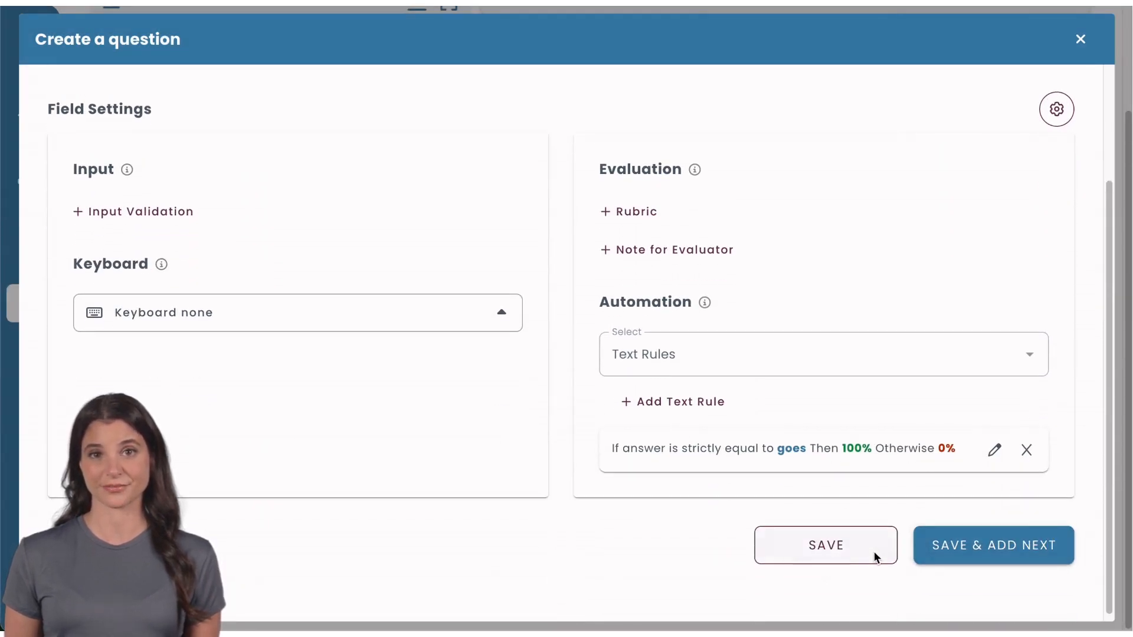
click(873, 551)
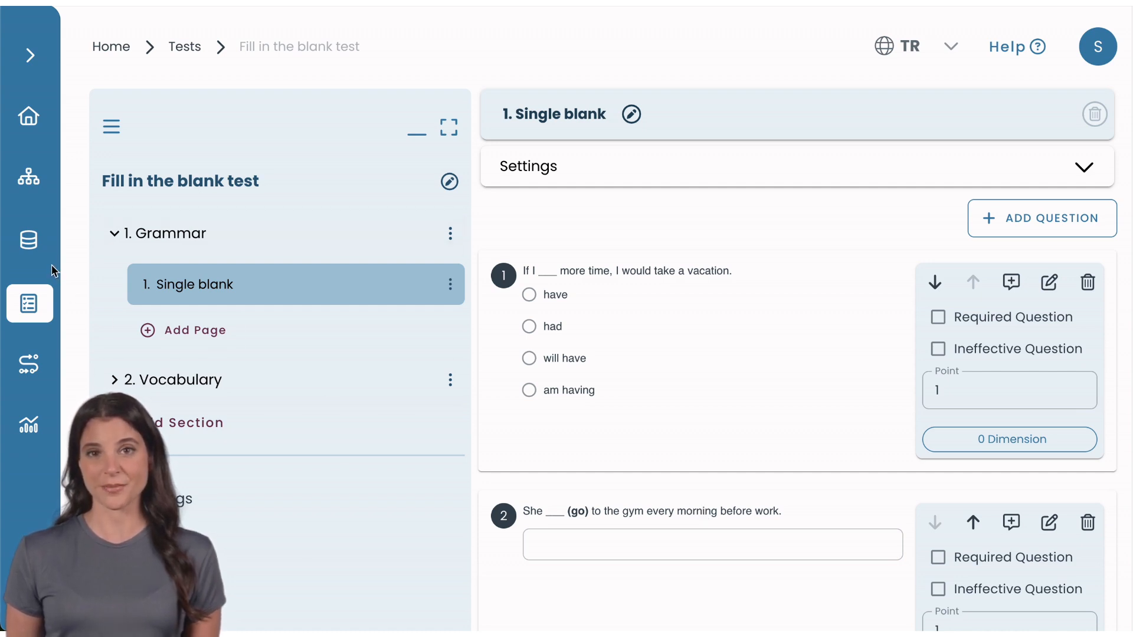
Start a new content group titled "Multiple blanks" among the question bank's composites, leaving the description empty
click(30, 243)
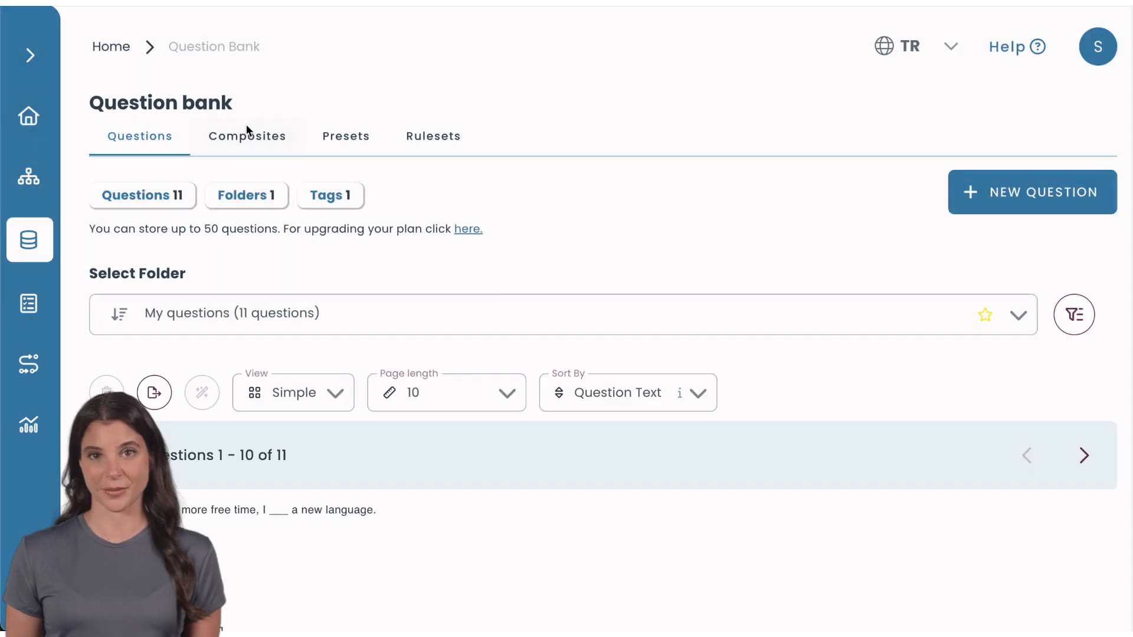
click(247, 135)
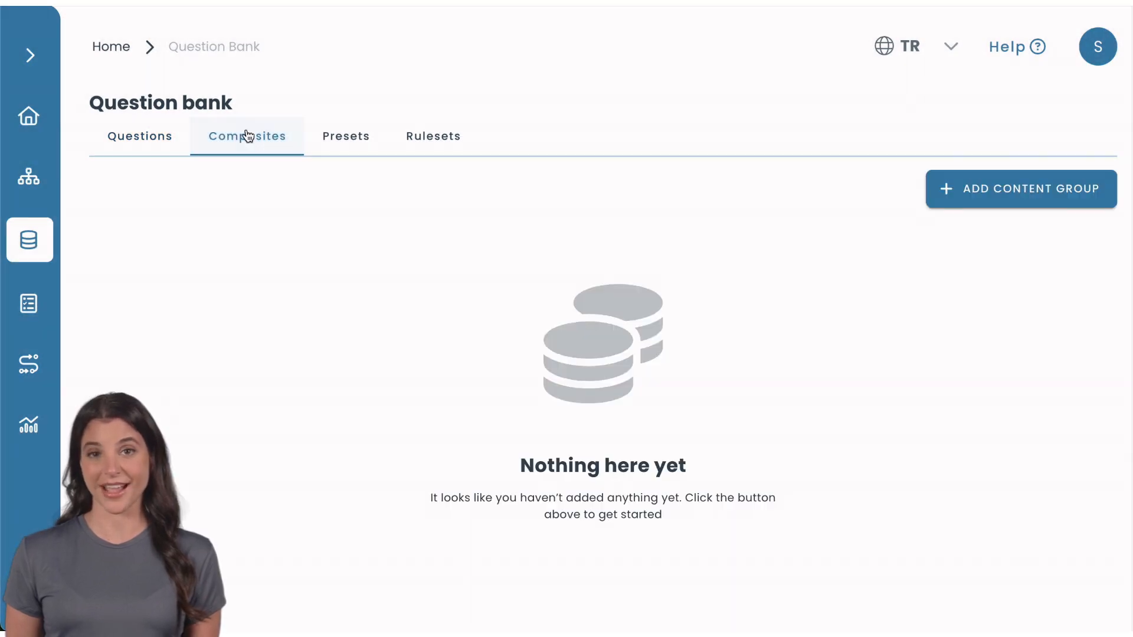
click(962, 194)
click(927, 241)
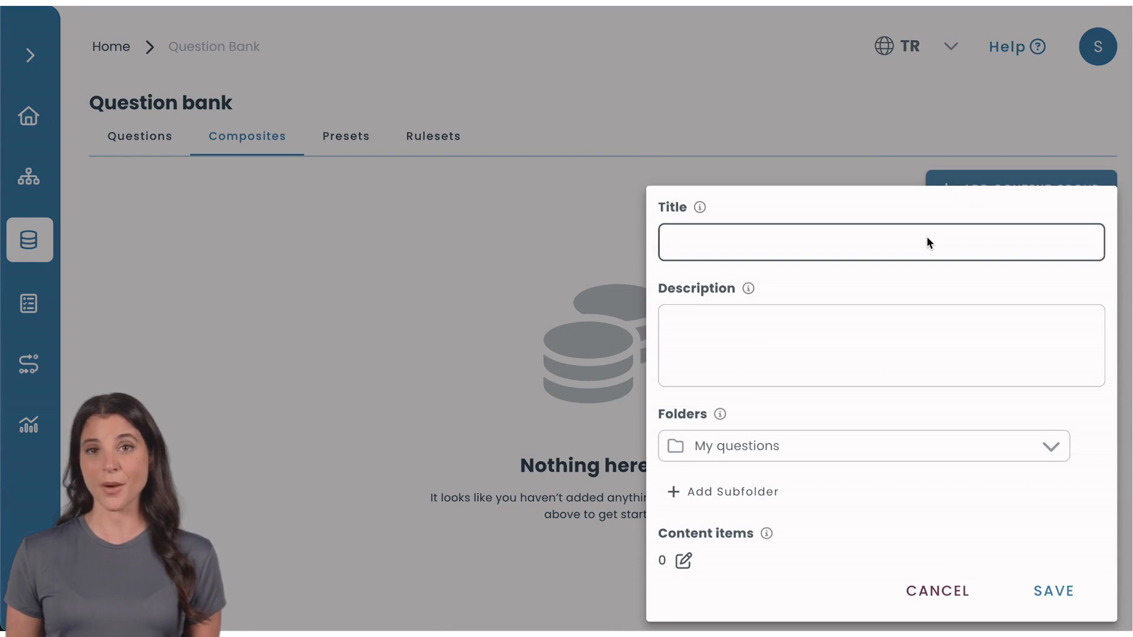
text(Multiple blanks)
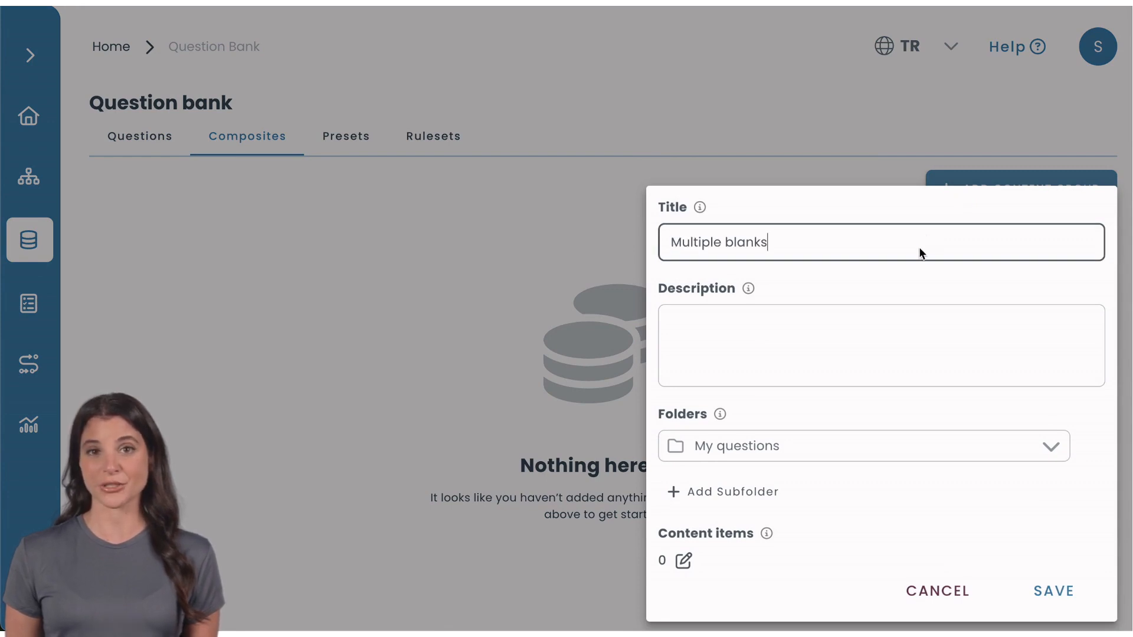
click(867, 328)
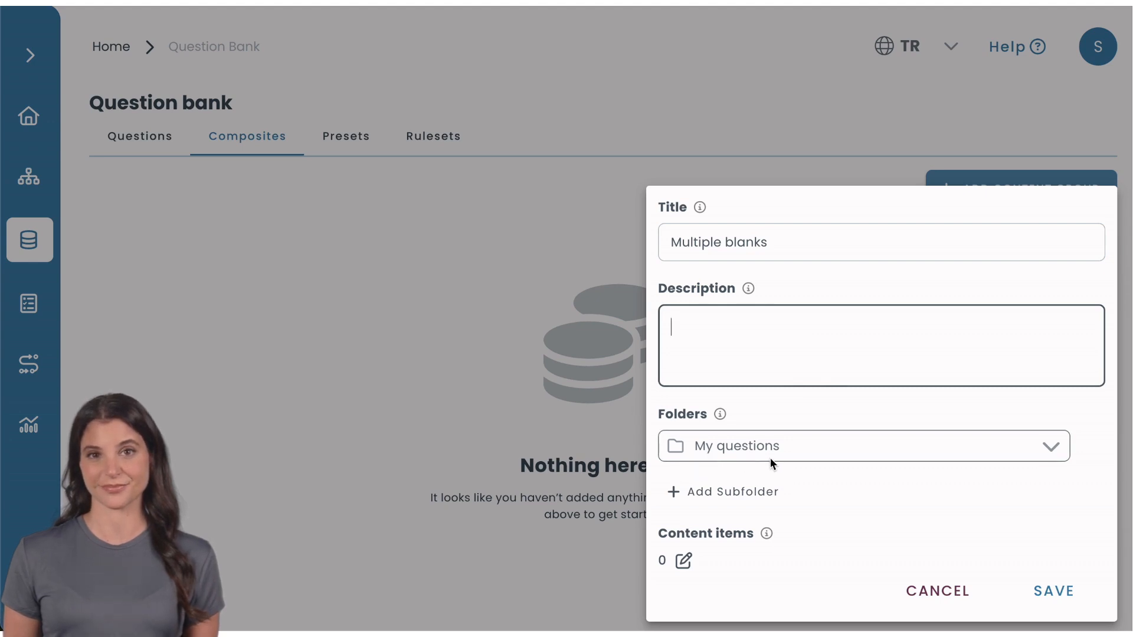
click(726, 514)
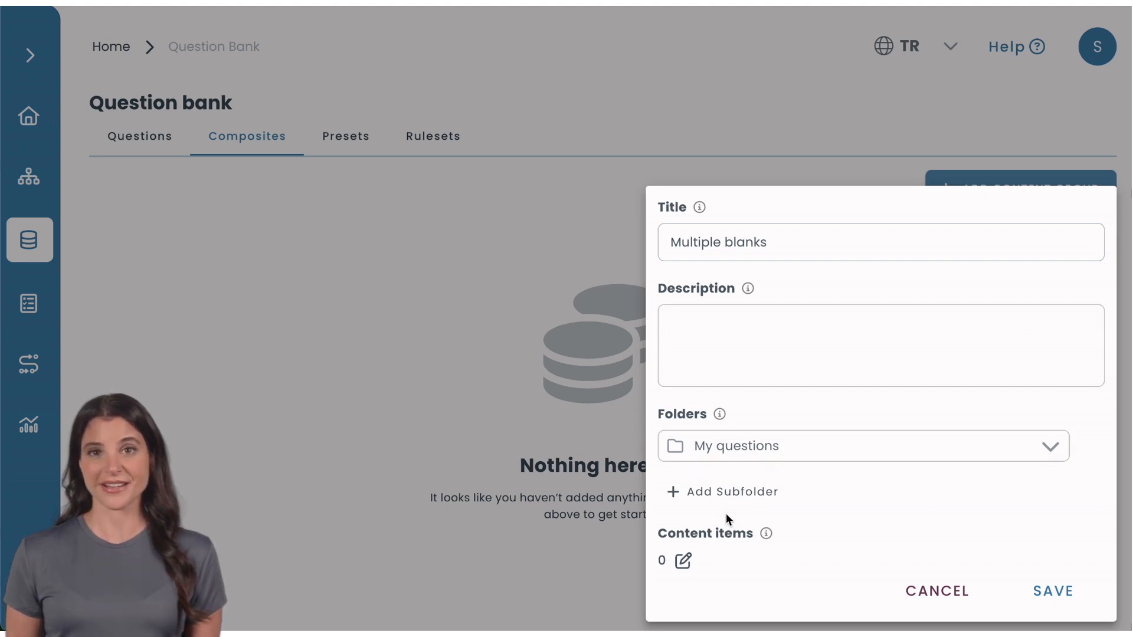
In the group's content items, keep the Single Column layout and add a text item with the weekend-outdoors passage containing three numbered blanks
click(687, 560)
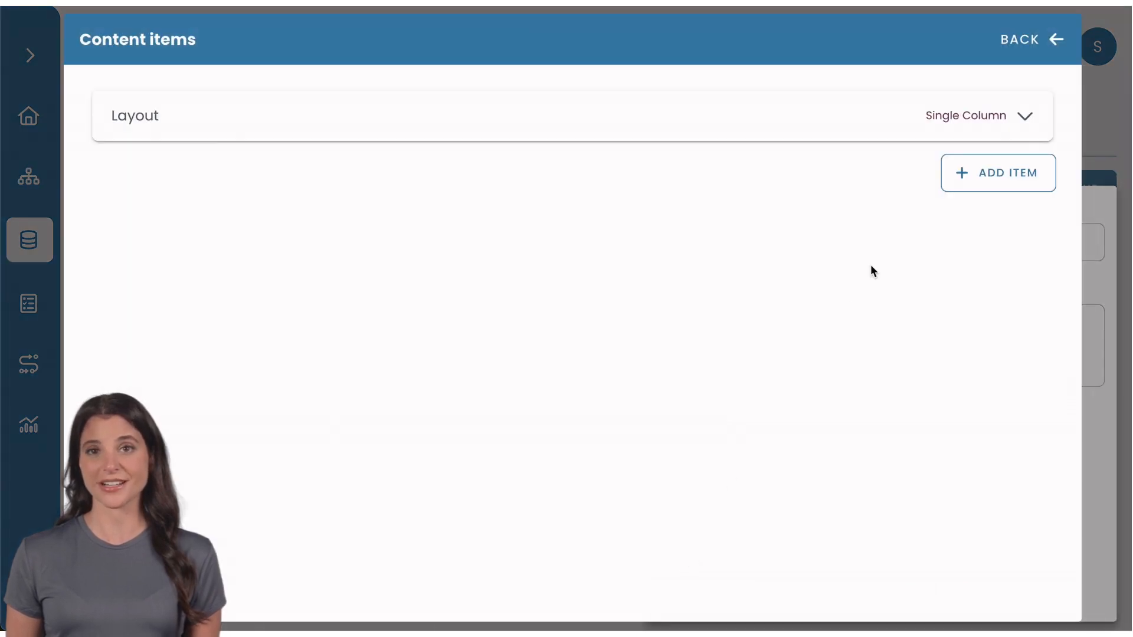
click(953, 118)
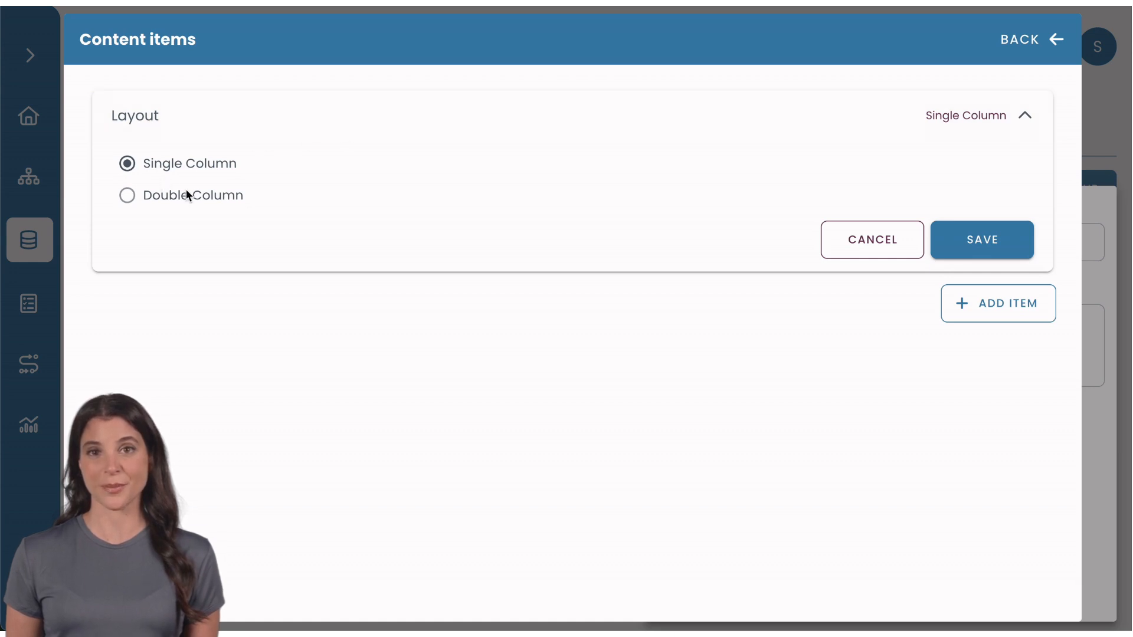
click(1021, 114)
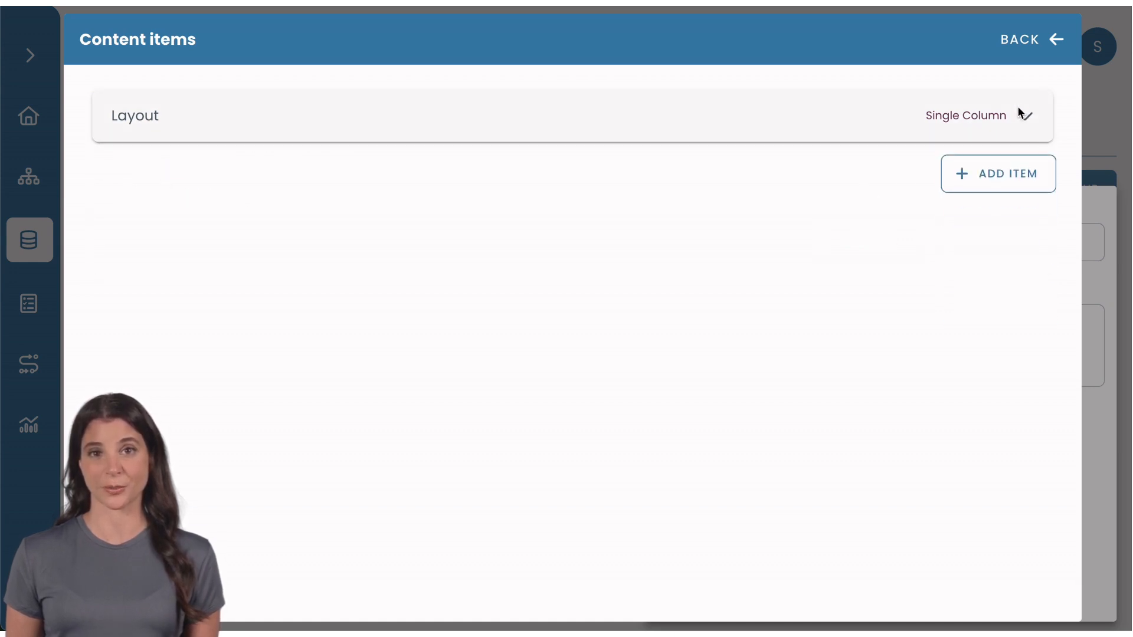
click(999, 174)
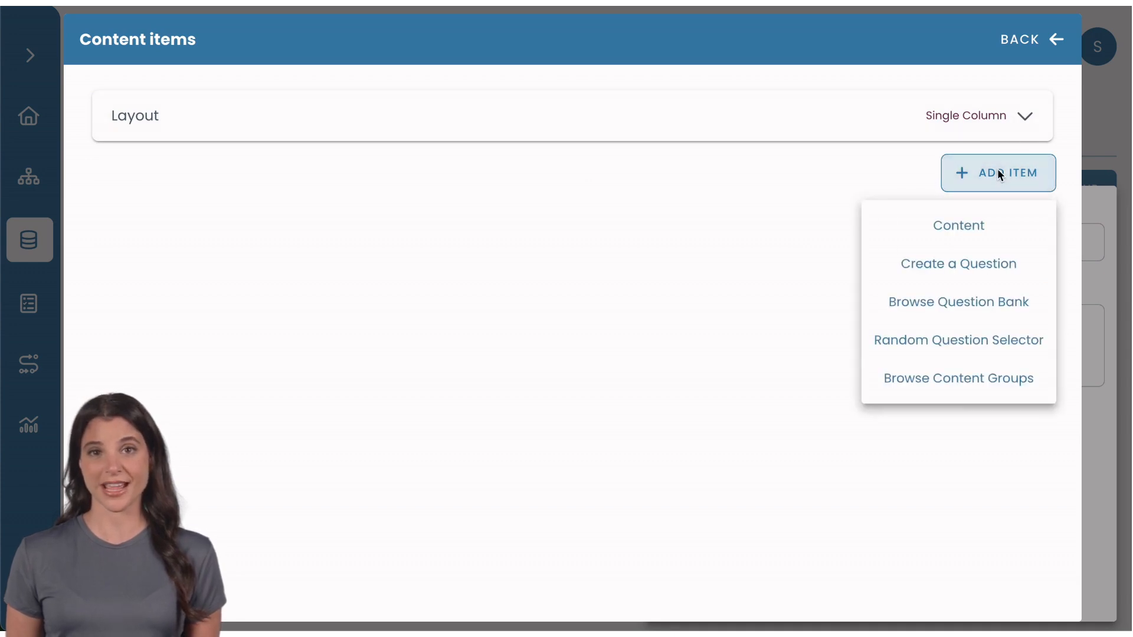
click(984, 225)
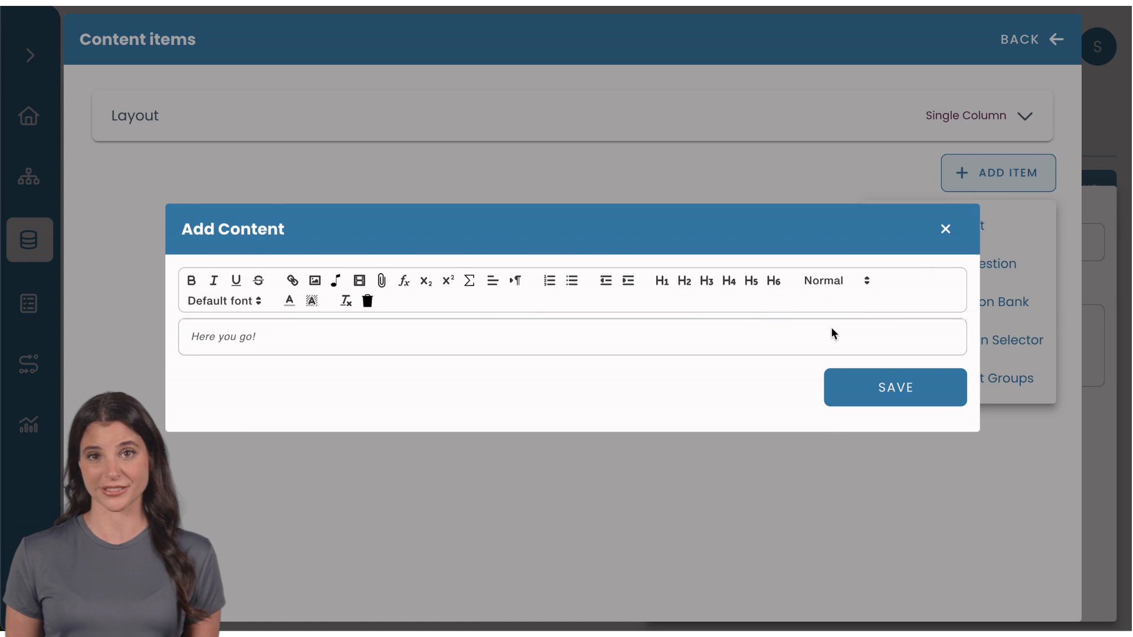
text(Emma enjoys spending her weekends outdoors. Every Saturday morning, she puts on her hiking boots and drives to a nearby (1) ______. She usually hikes for a few hours, takes photos of the scenery, and sometimes spots (2) ______ along the way. On Sundays, she prefers something more relaxing—like reading a book in the park or (3) ______ with friends.)
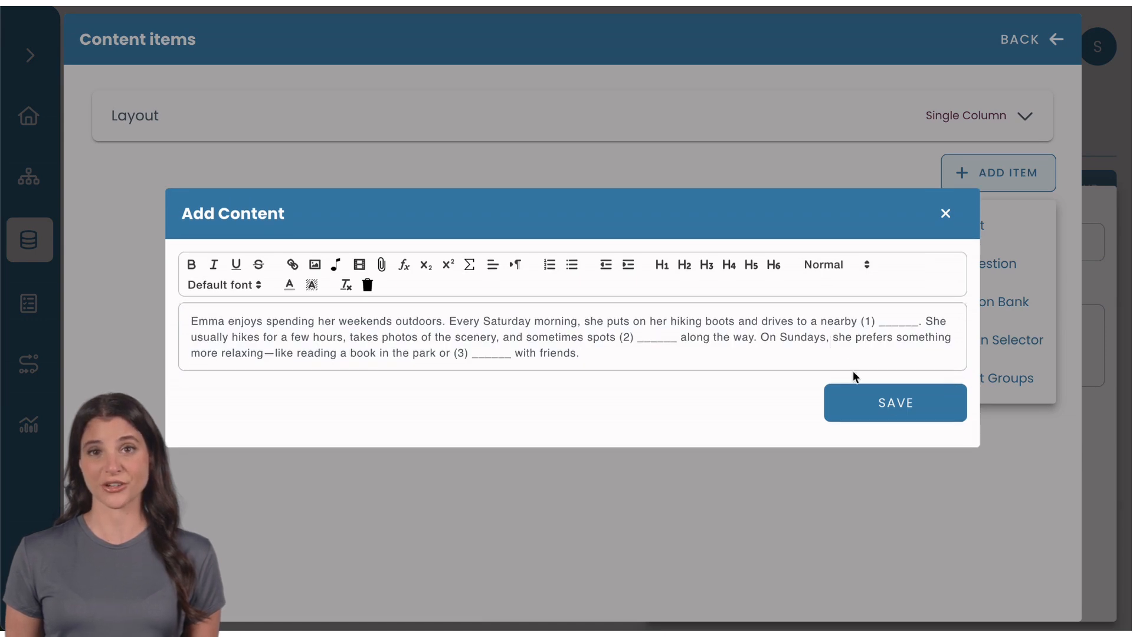
click(891, 404)
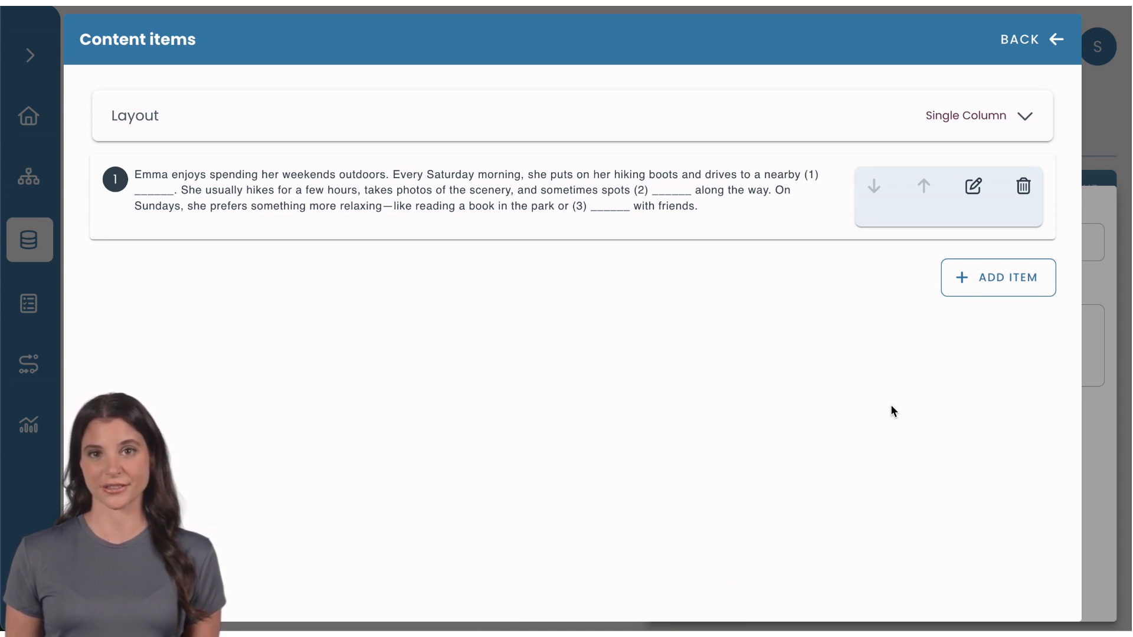
Create questions for the passage's blanks, giving blank (1) the choices school, restaurant, trail and station, and return to the group's details
click(964, 291)
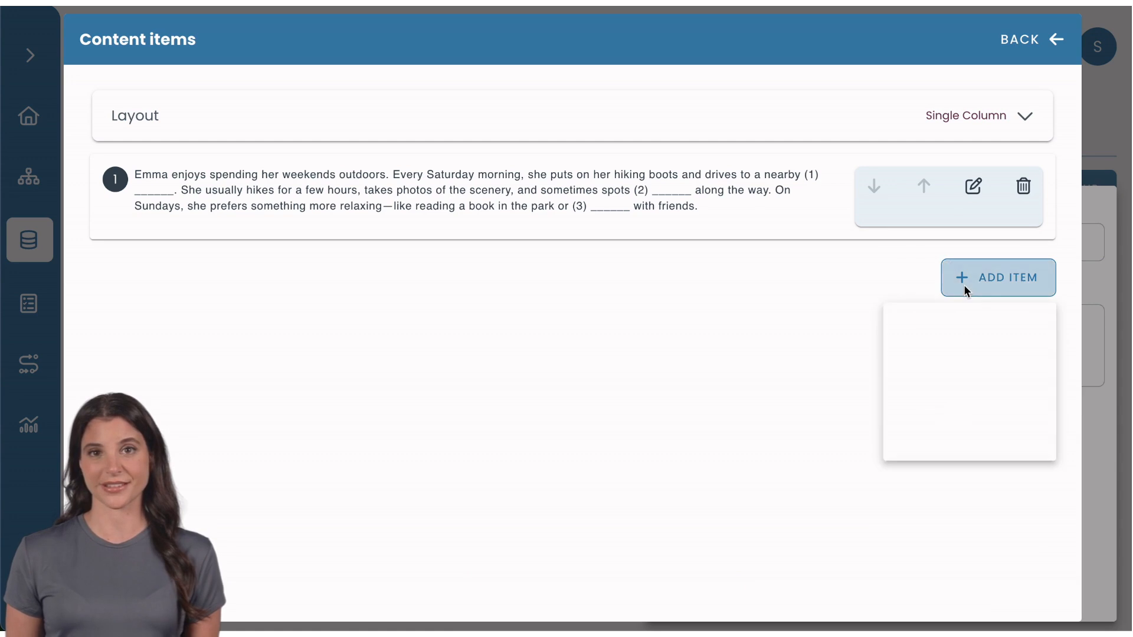
click(975, 367)
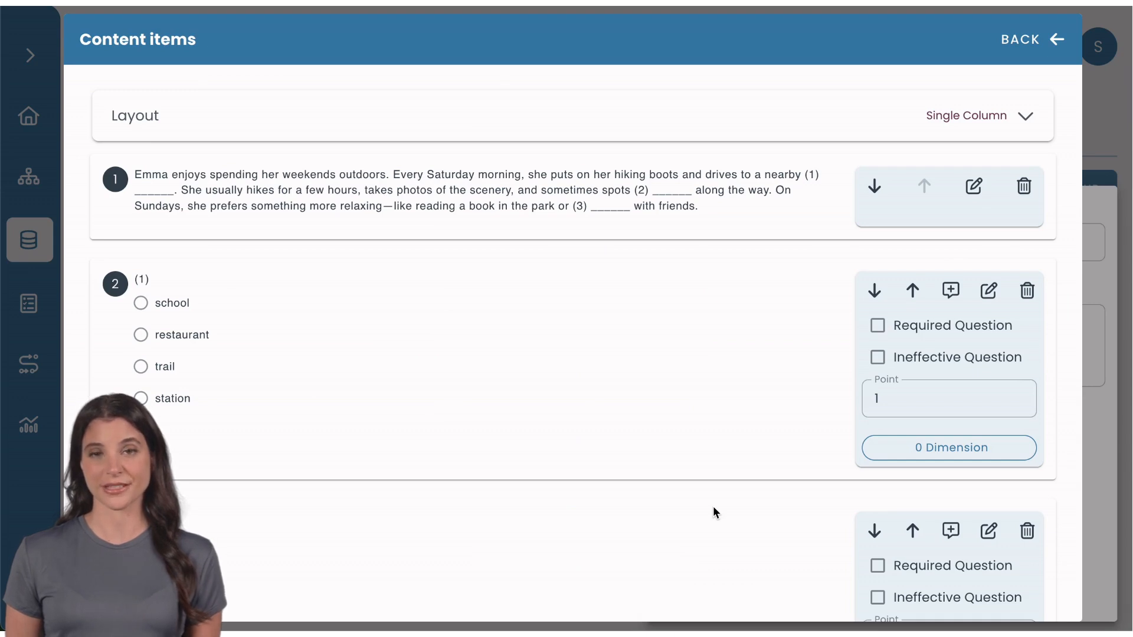
click(1024, 41)
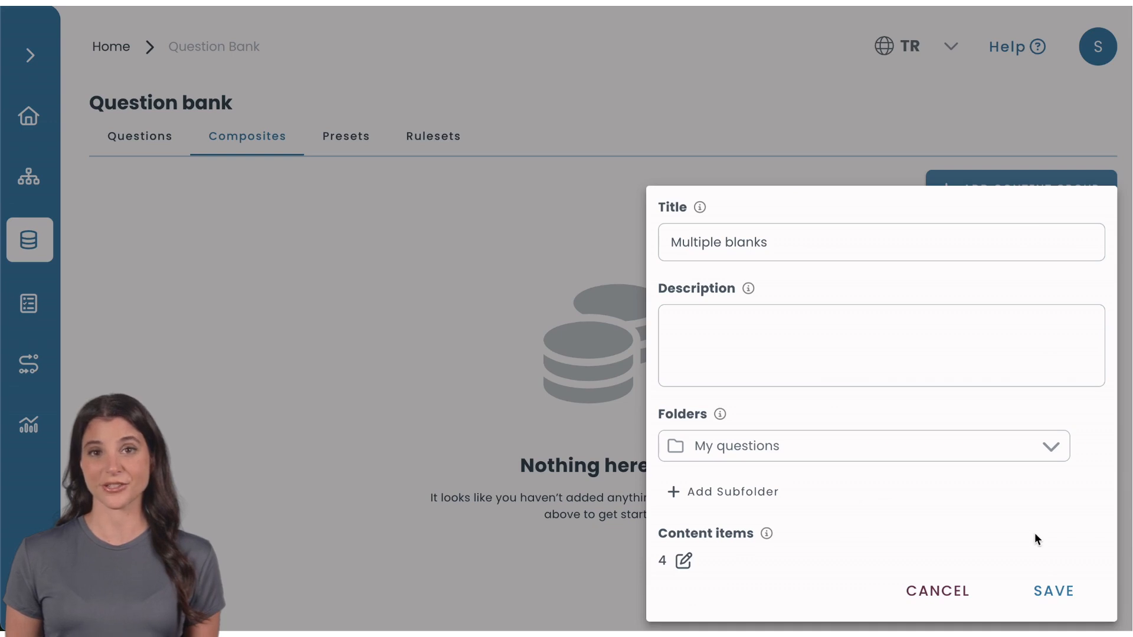
Save the content group and add the "Multiple blanks" composite to the Single blank page of "Fill in the blank test"
click(1043, 597)
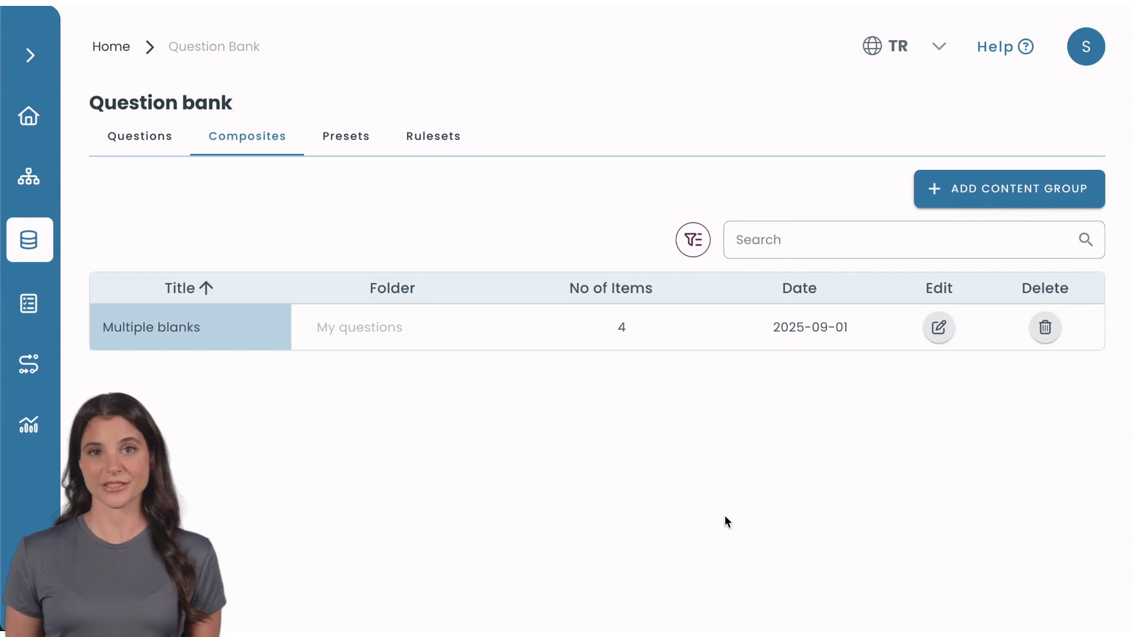
click(48, 314)
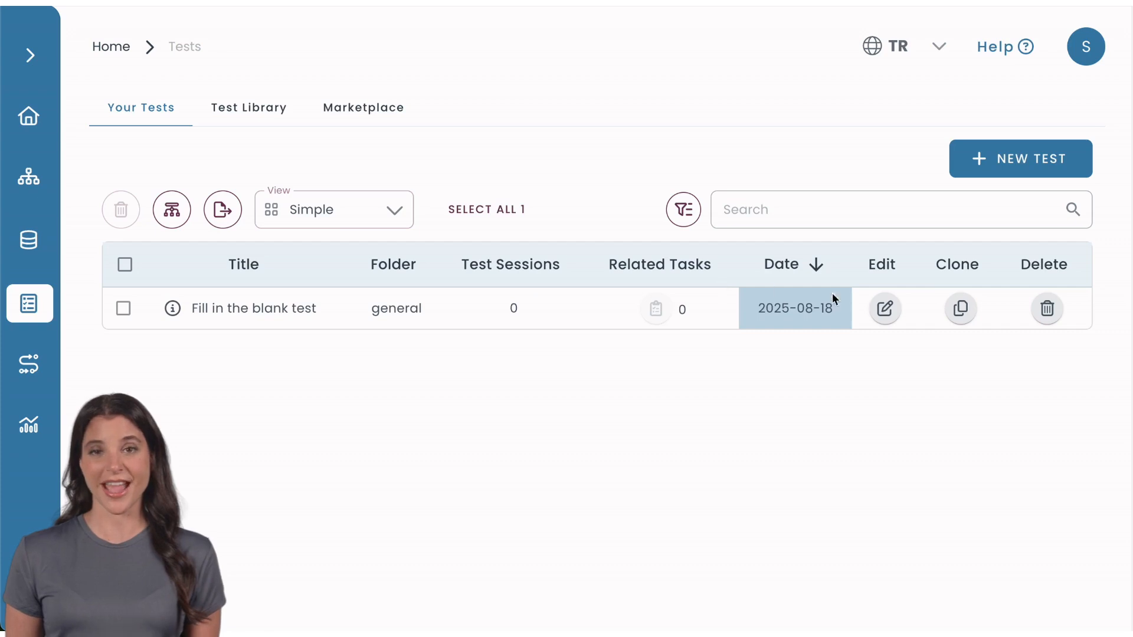
click(880, 302)
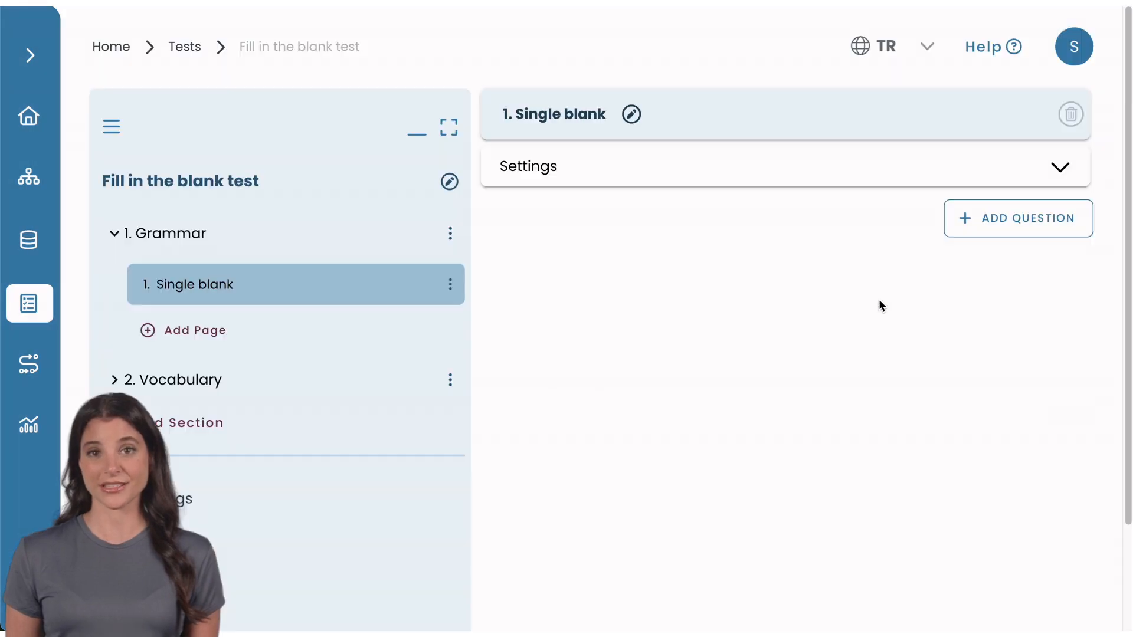
click(1012, 227)
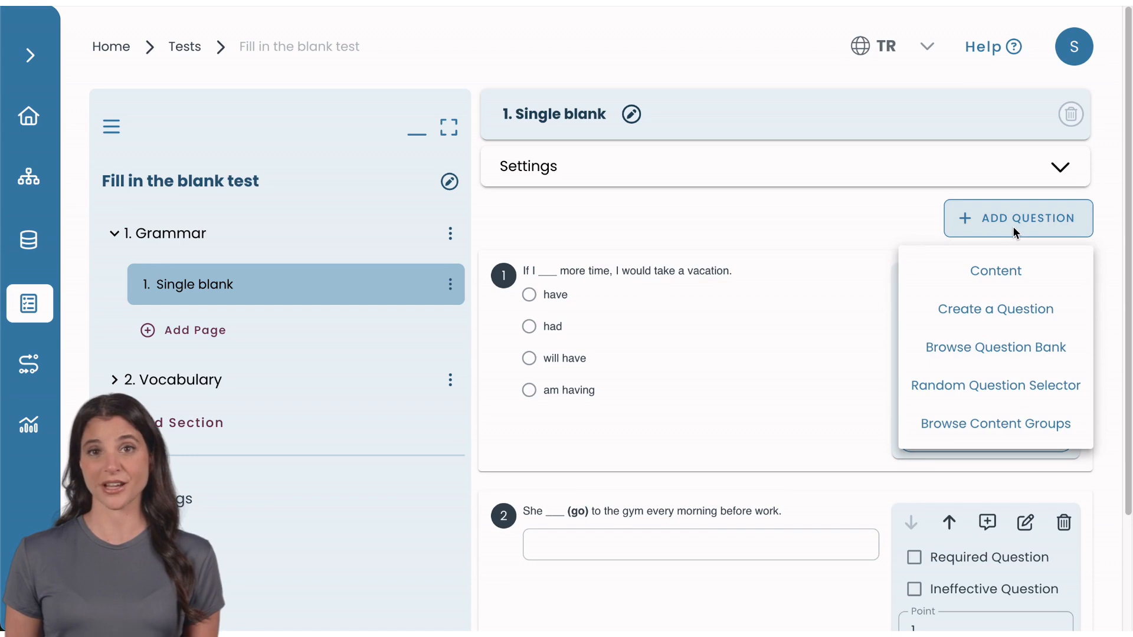
click(980, 426)
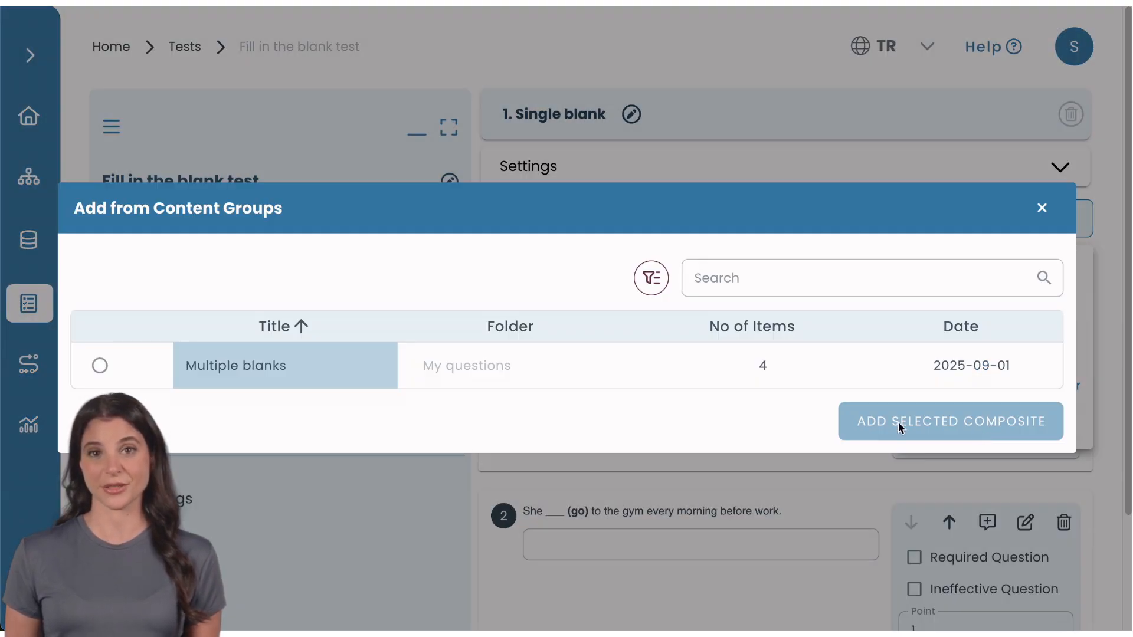
click(100, 366)
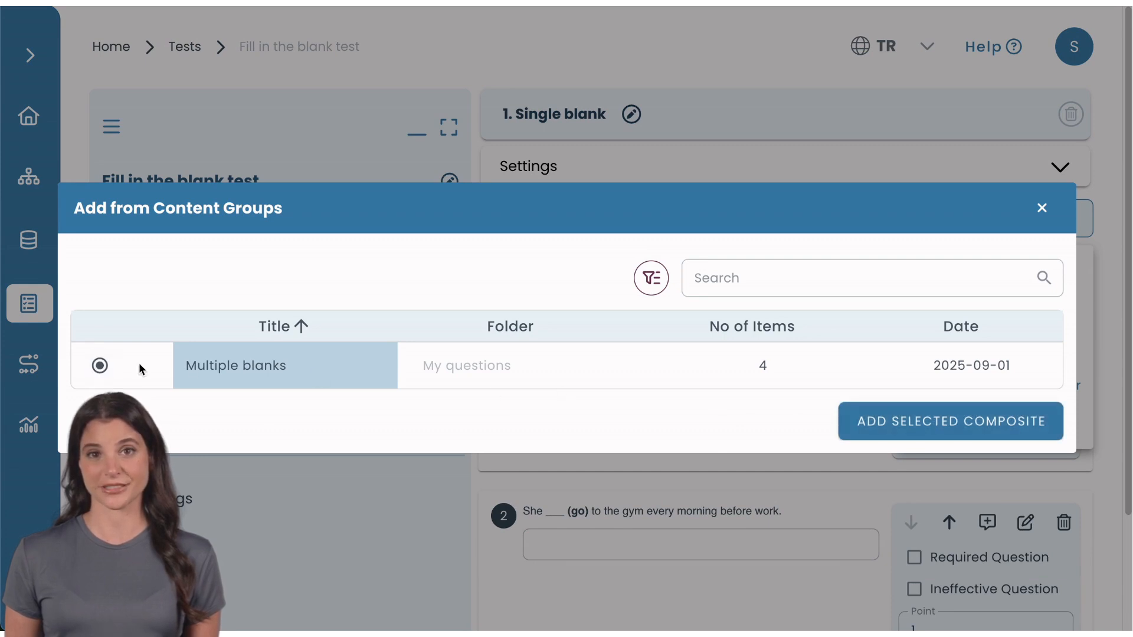
click(938, 420)
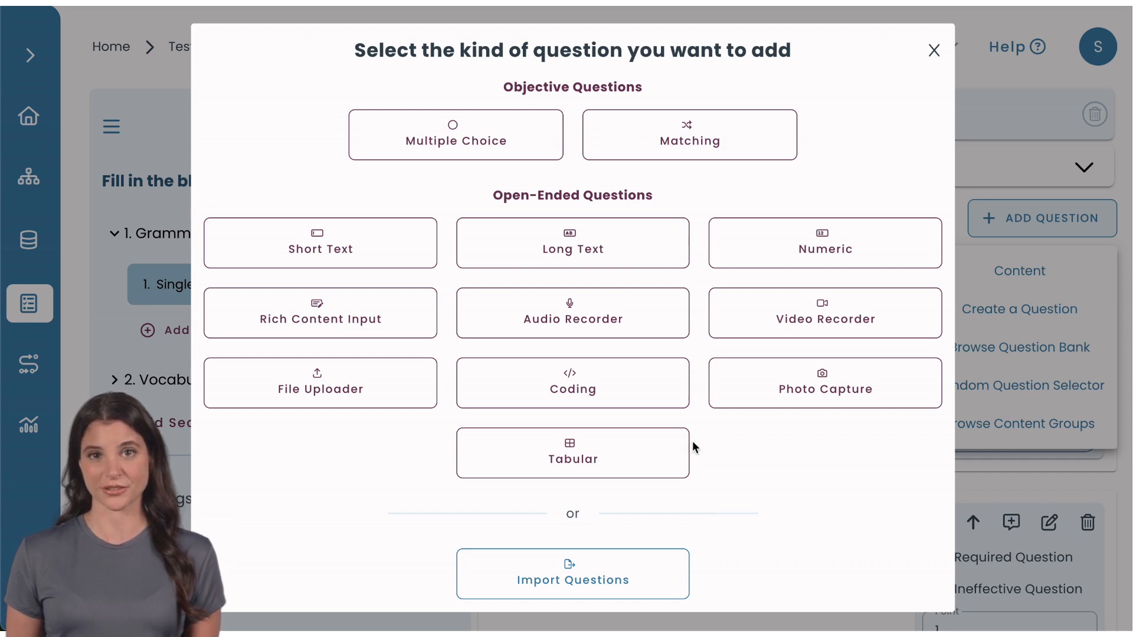
Start a matching question and paste the weekend-outdoors passage with the choices for blanks (1) to (3) as its script
click(688, 139)
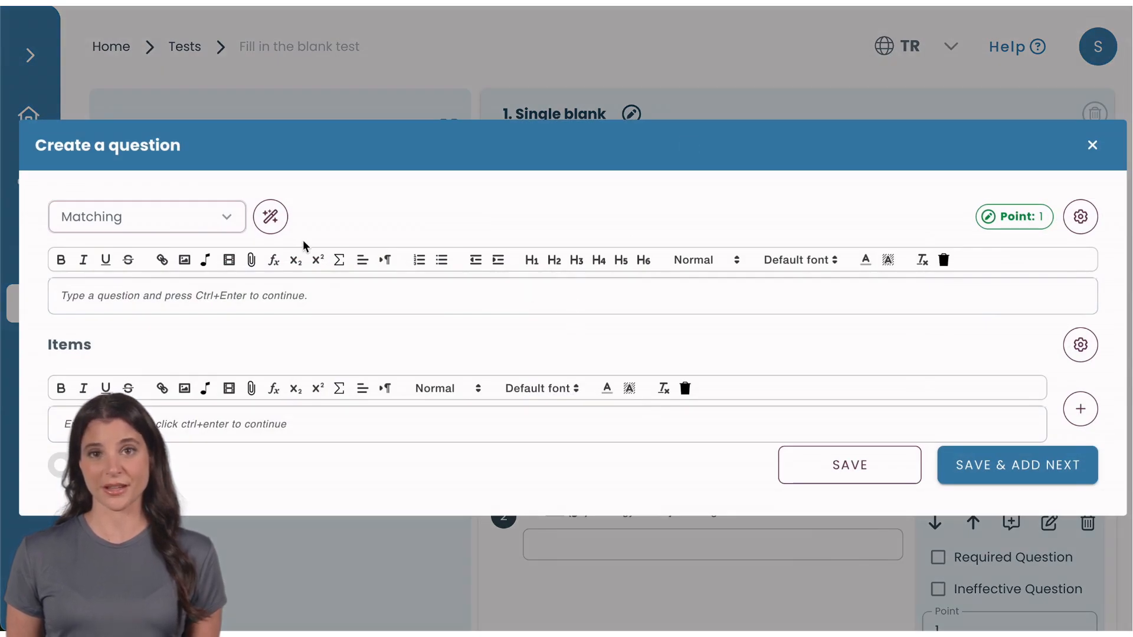
click(276, 223)
click(280, 177)
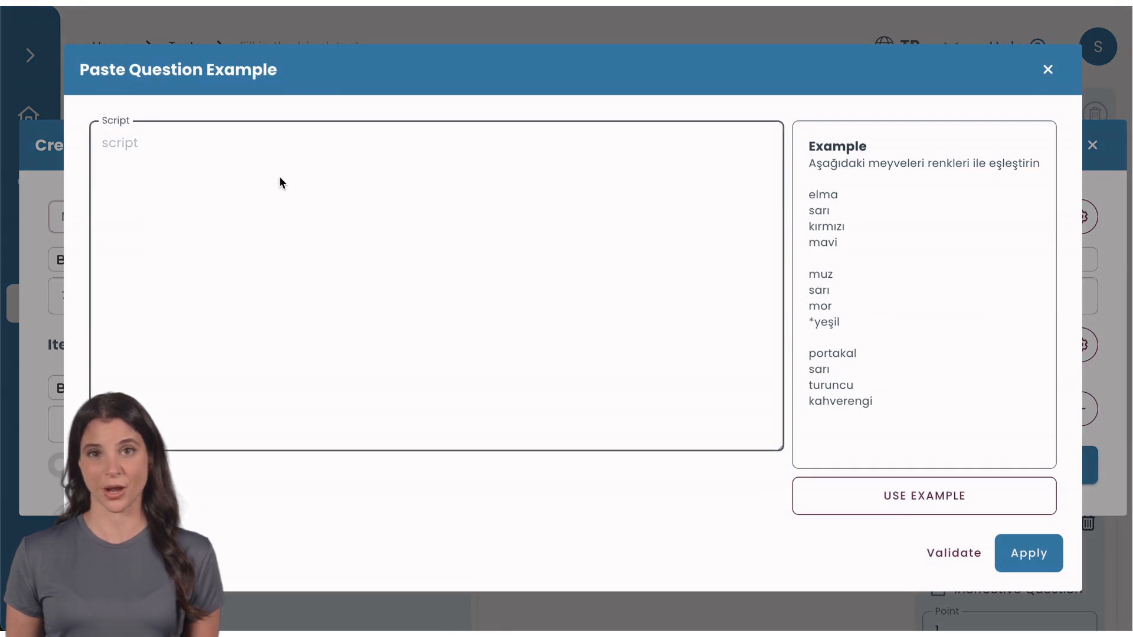
key(ctrl+v)
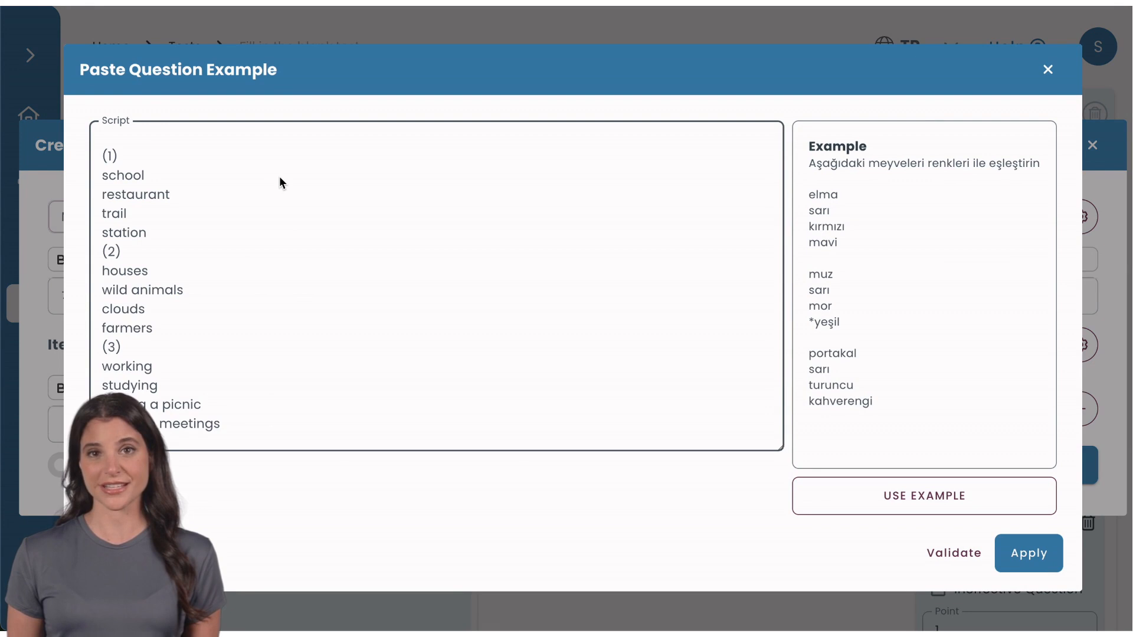
Separate the choice groups for blanks (1), (2) and (3) with empty lines, then validate and apply the script
scroll(279, 177, up, 2)
click(194, 317)
key(Return)
scroll(179, 342, down, 2)
click(181, 335)
key(Return)
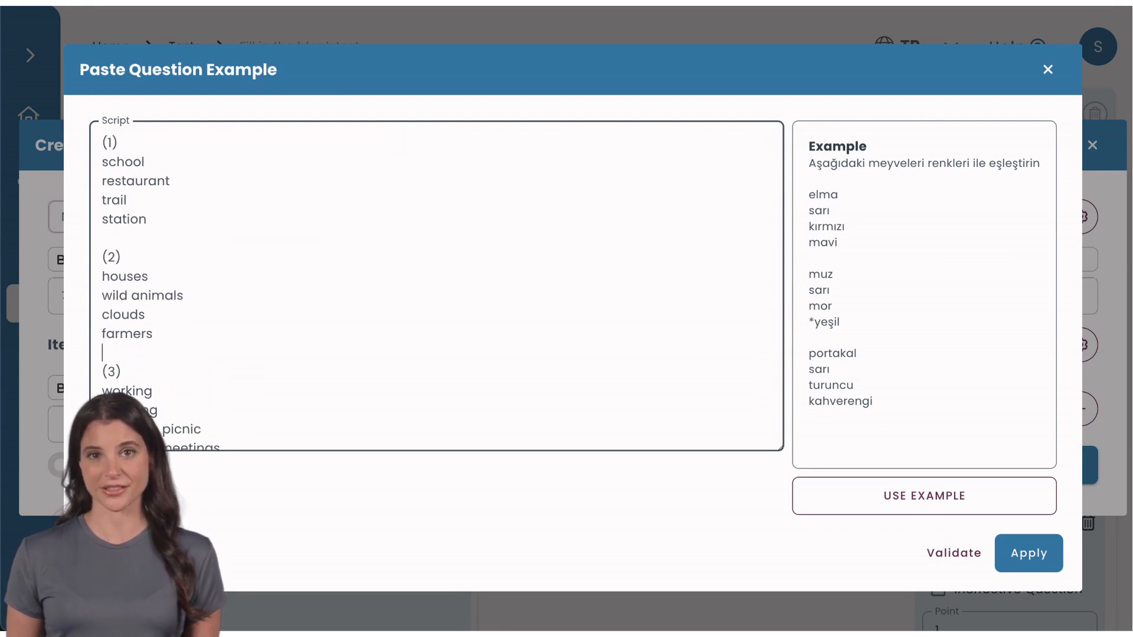
scroll(215, 411, down, 1)
scroll(215, 412, up, 3)
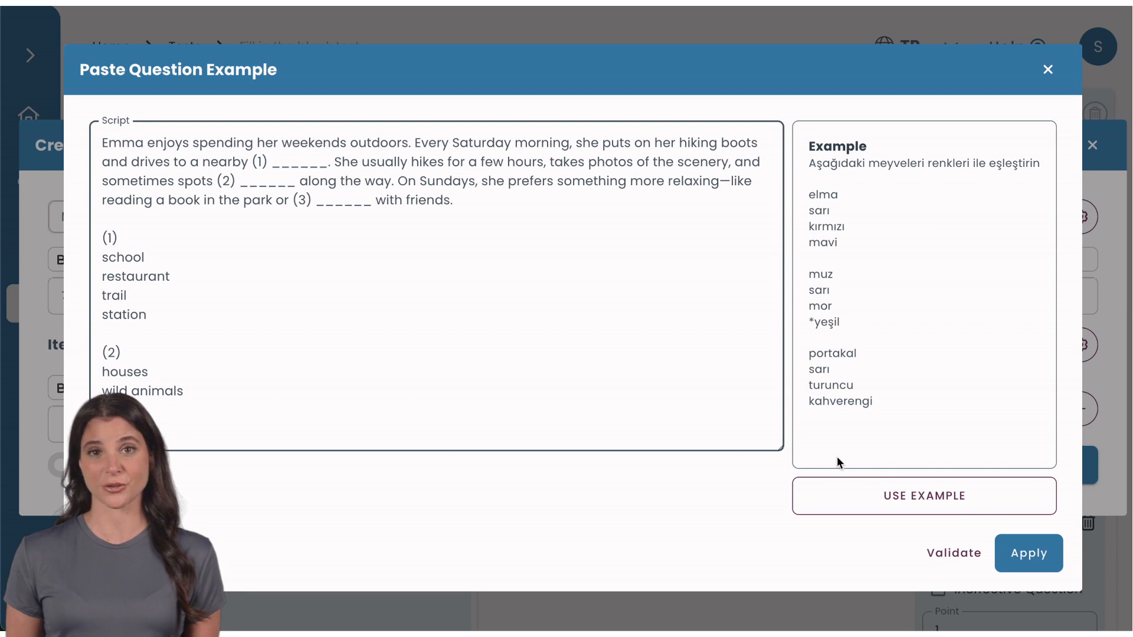
click(941, 553)
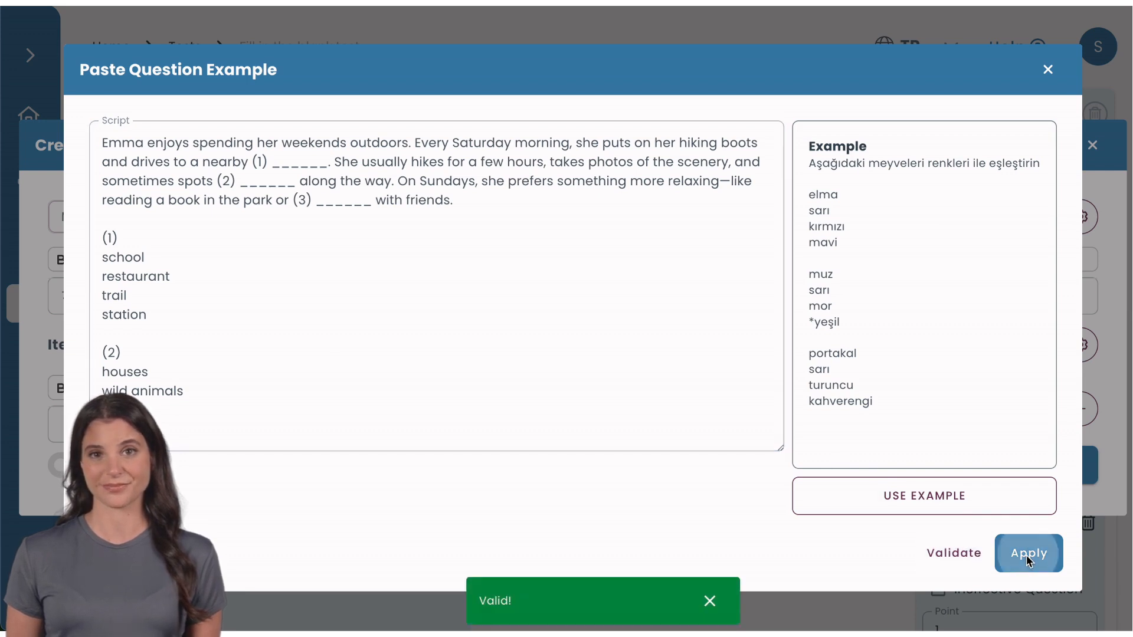
click(1026, 555)
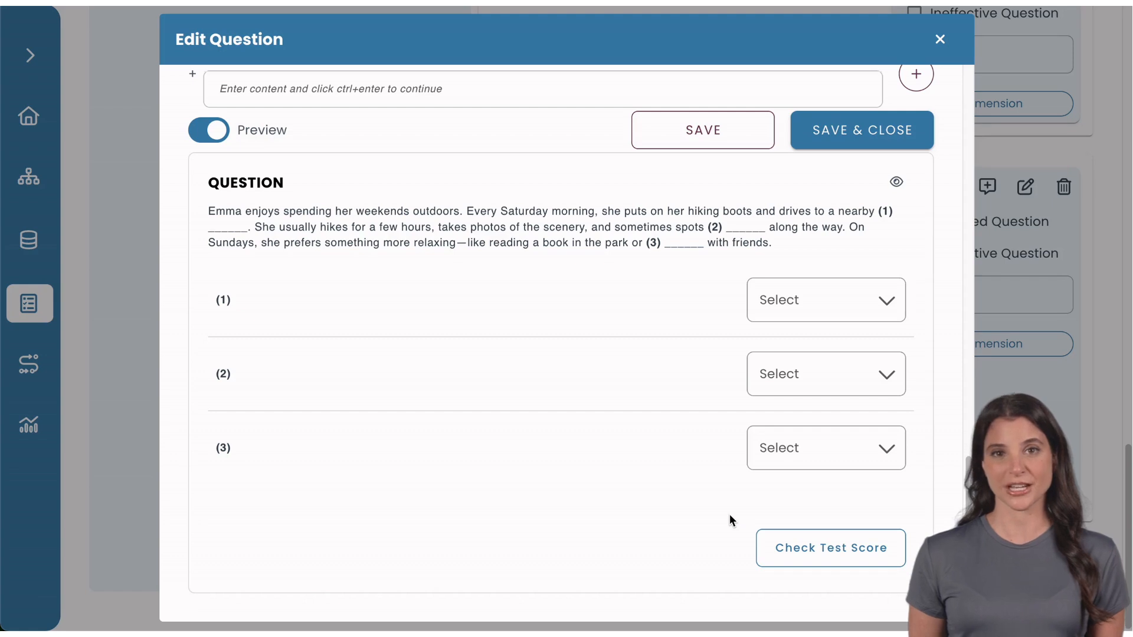
Check the answer choices offered for blanks (1) and (2) in the matching question's preview
click(809, 317)
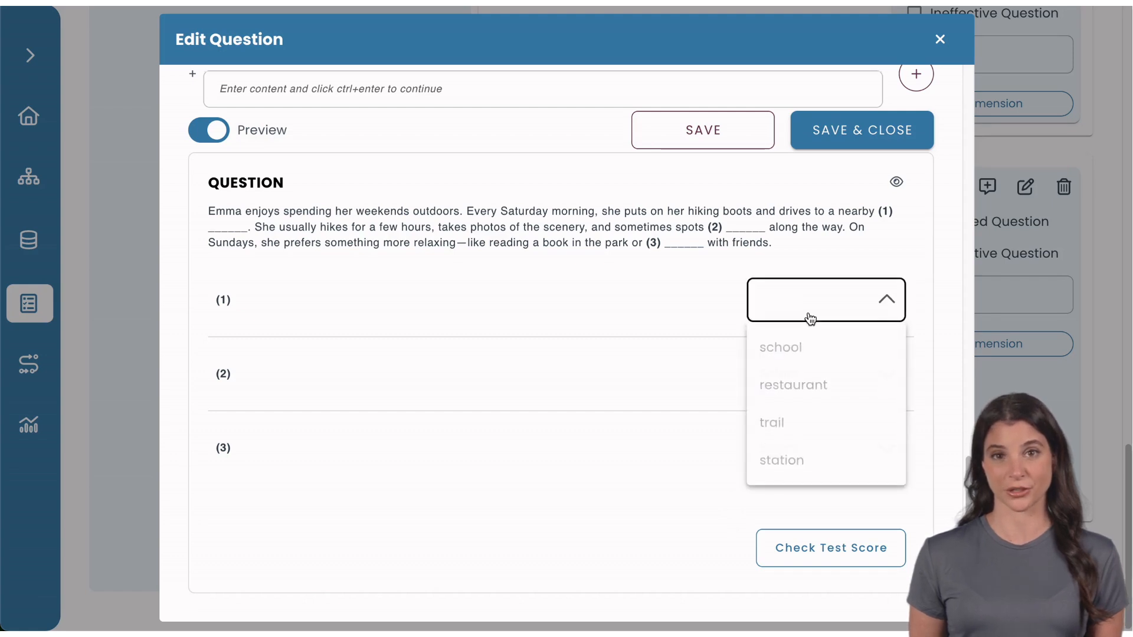
click(809, 318)
click(834, 387)
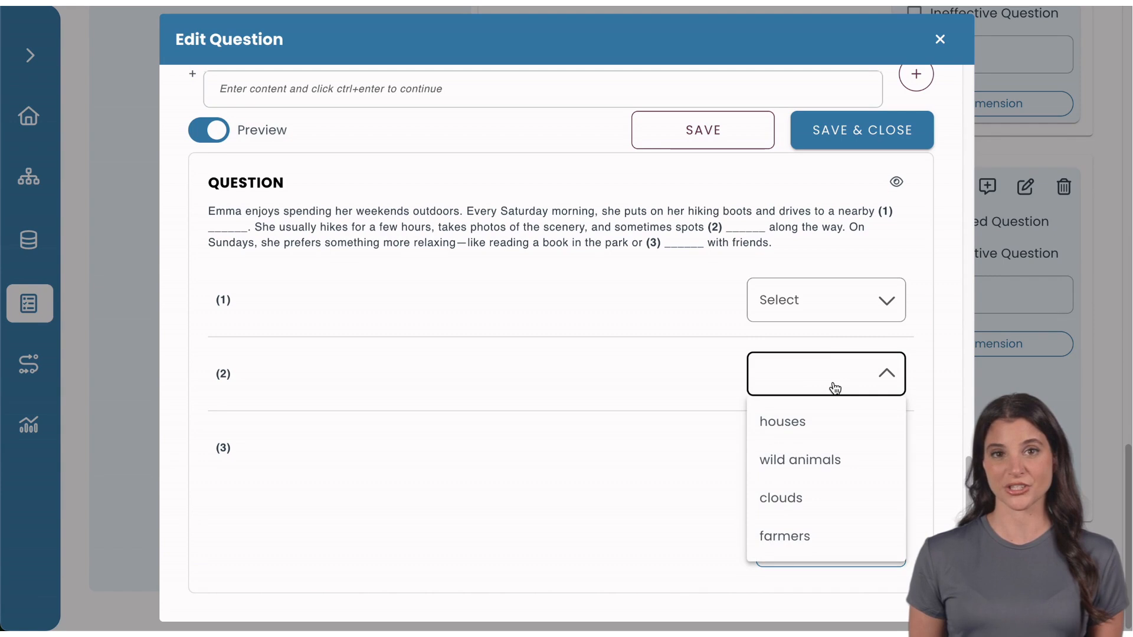
click(835, 387)
click(722, 387)
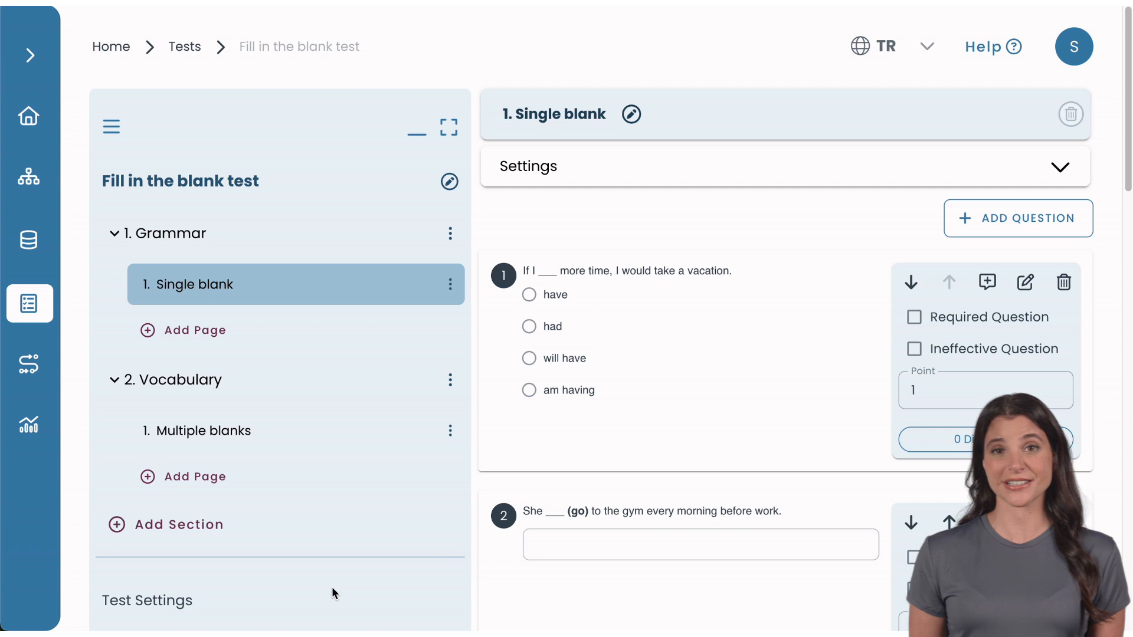
Set the time limit of the whole test to 40 in the general test settings
click(143, 601)
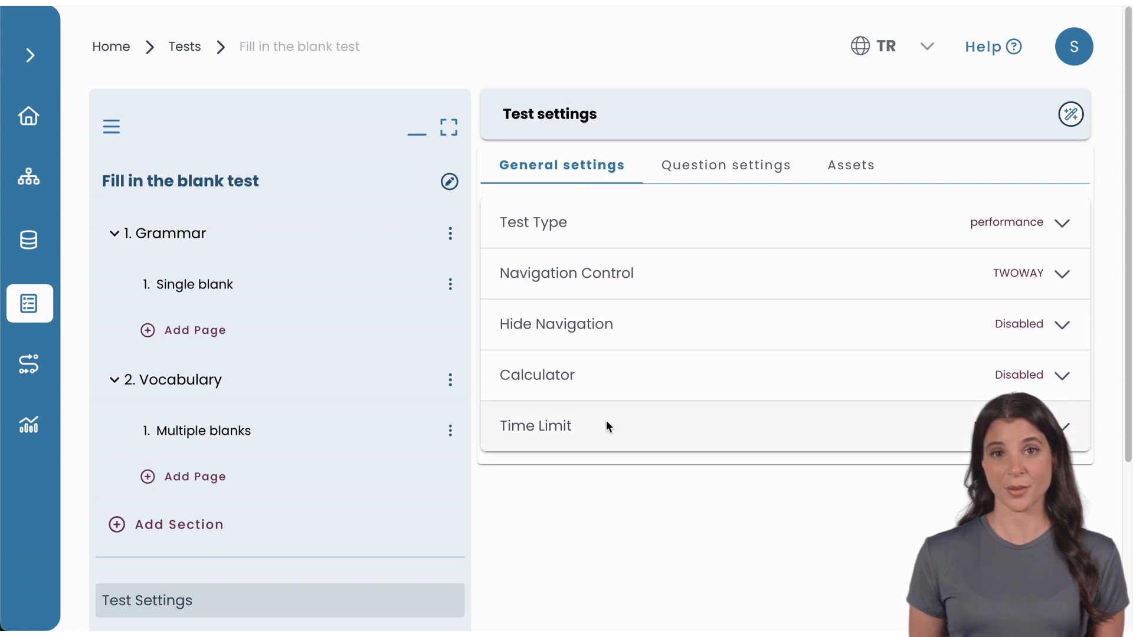
click(606, 421)
click(806, 494)
key(BackSpace)
text(40)
key(Return)
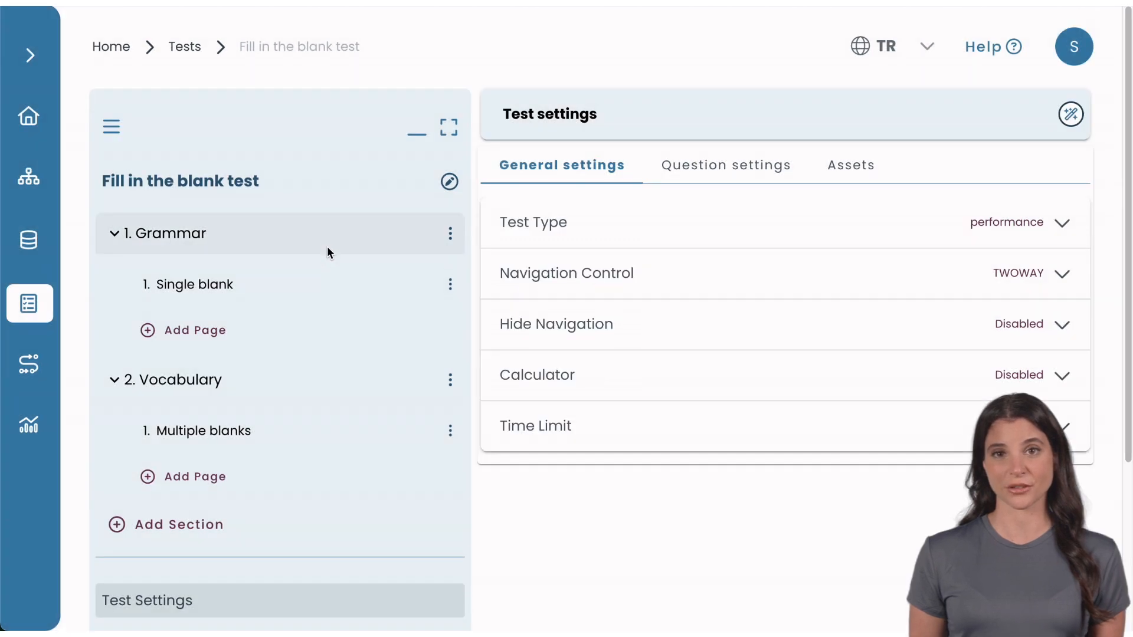
Set the Grammar section's time limit to 20 minutes
click(327, 244)
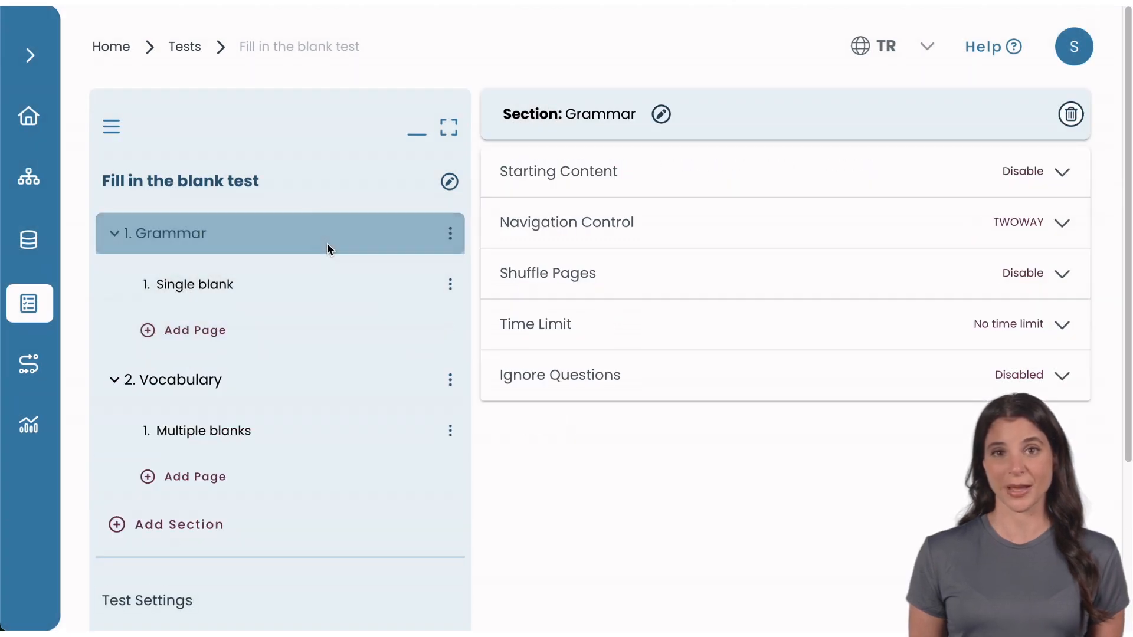
click(540, 320)
double_click(575, 386)
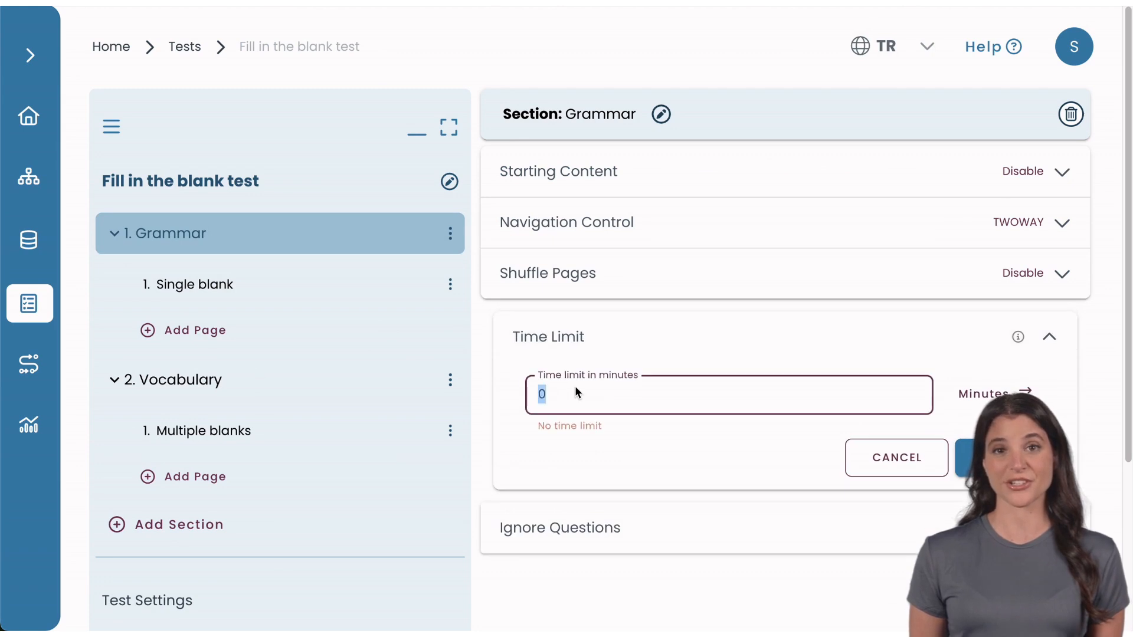
text(20)
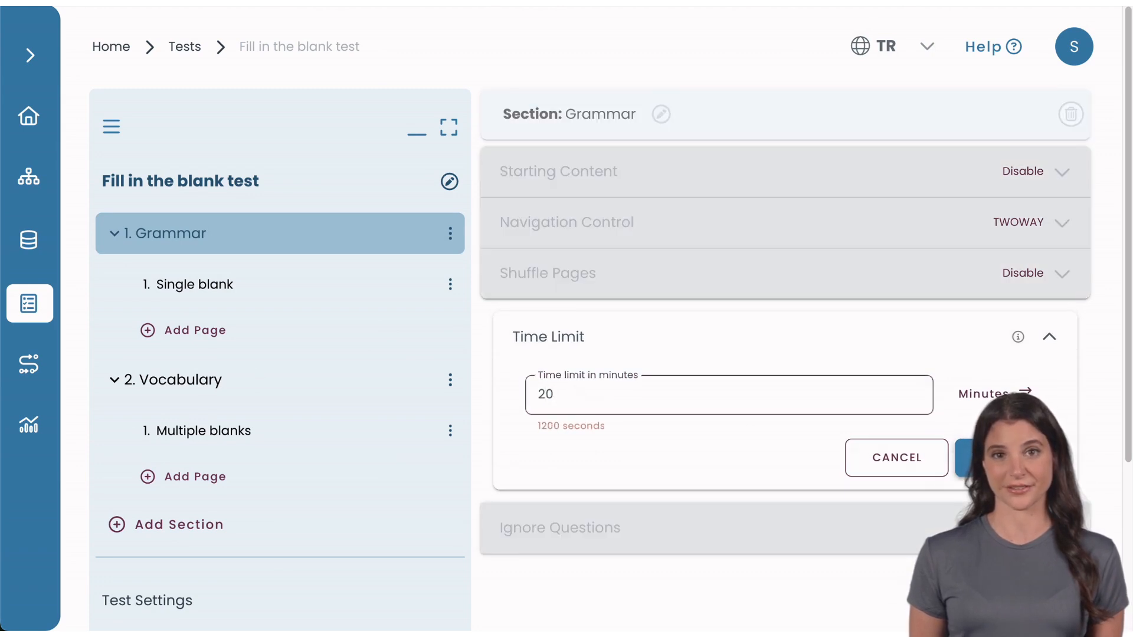
key(Return)
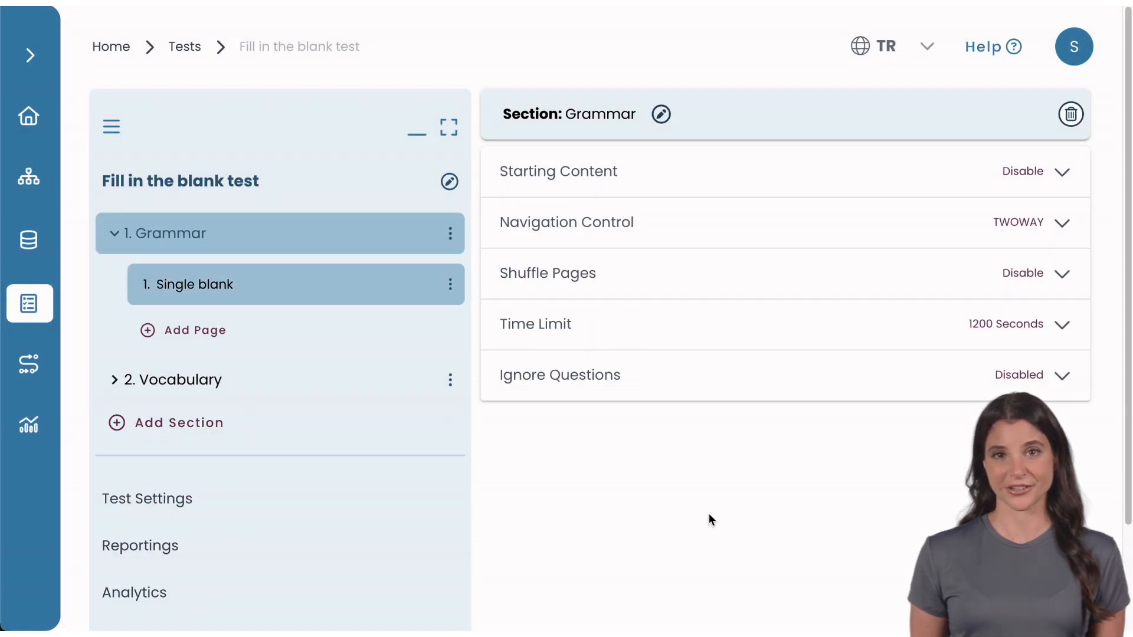
Start a new task with the Real Usage task type and Self-Registration as the candidate type
click(22, 358)
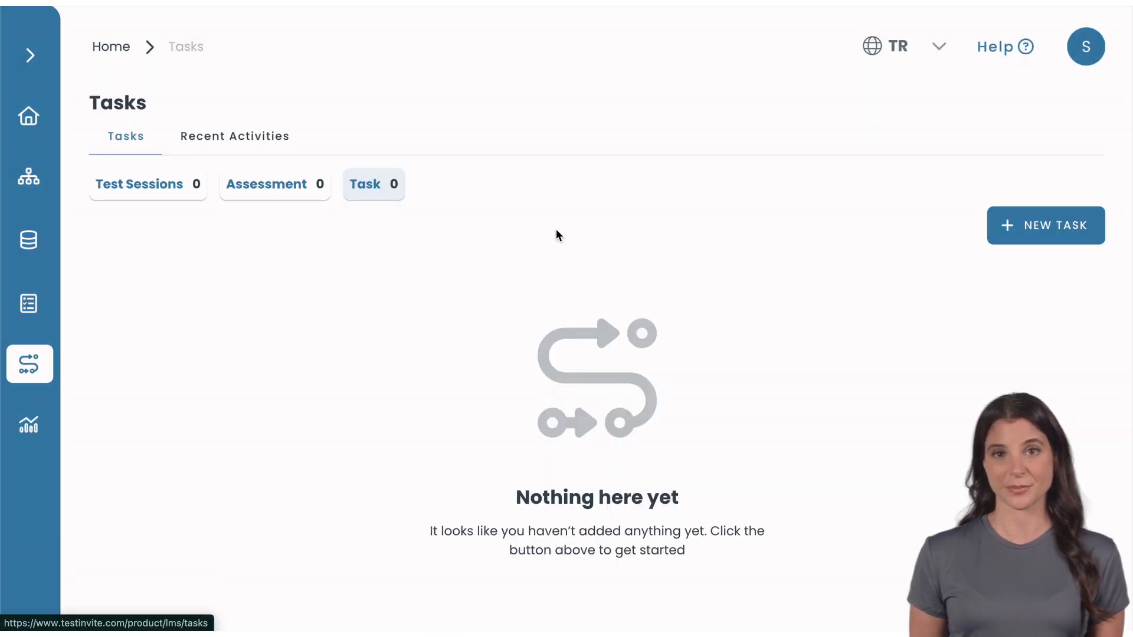
click(1011, 226)
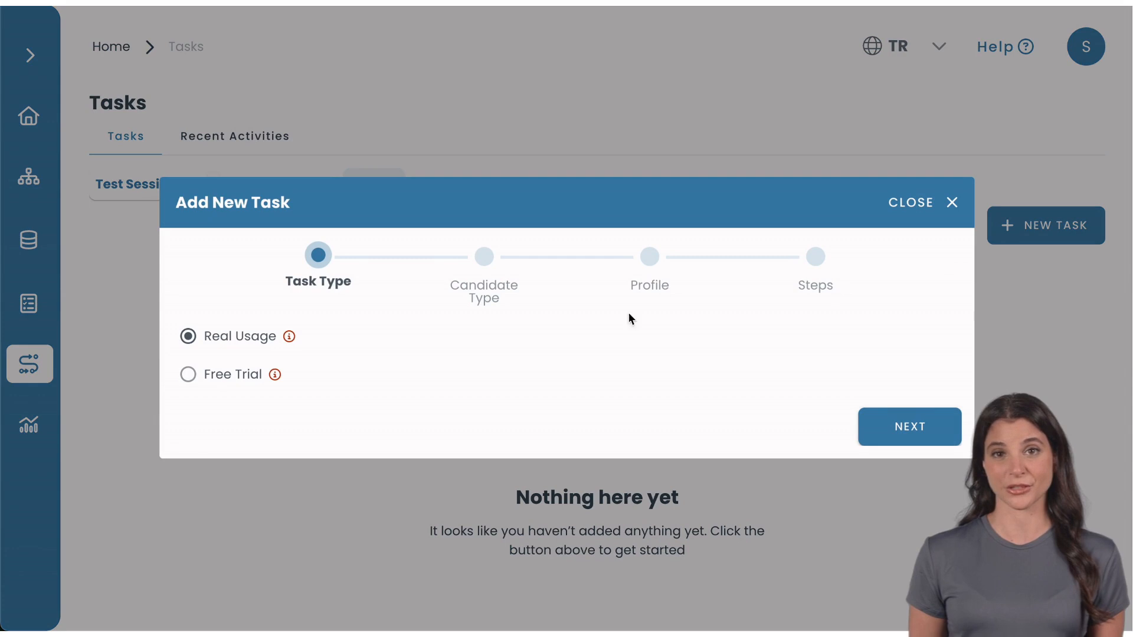
click(869, 430)
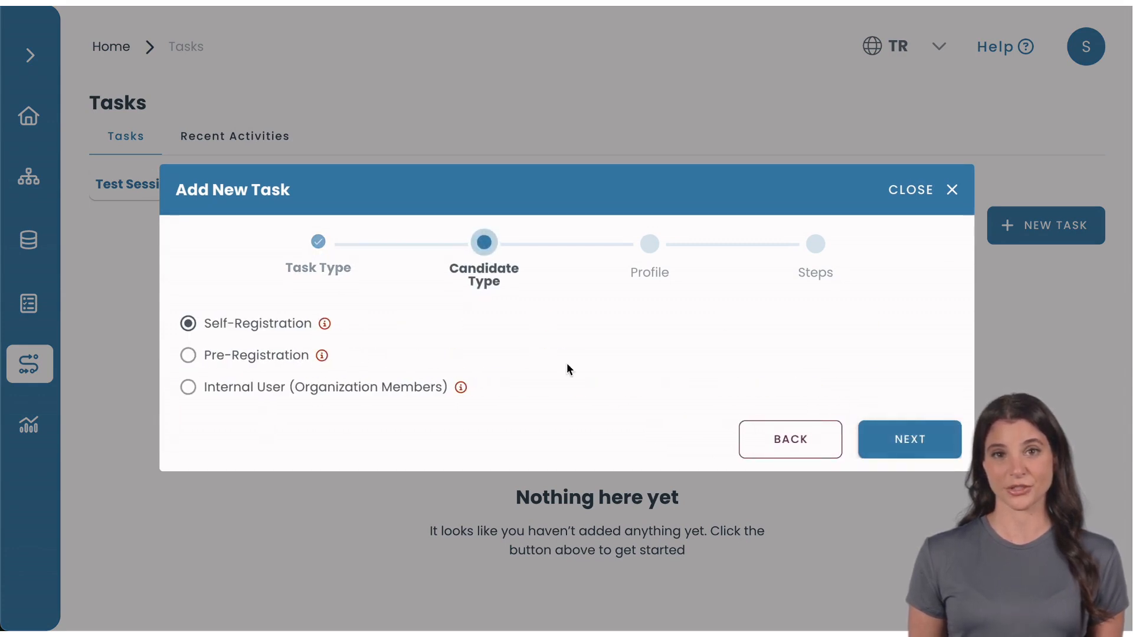
click(870, 430)
Title the task "Fill-in-the-blank test", using the folder "single&multiple blanks" and the use case Learning validation
click(742, 293)
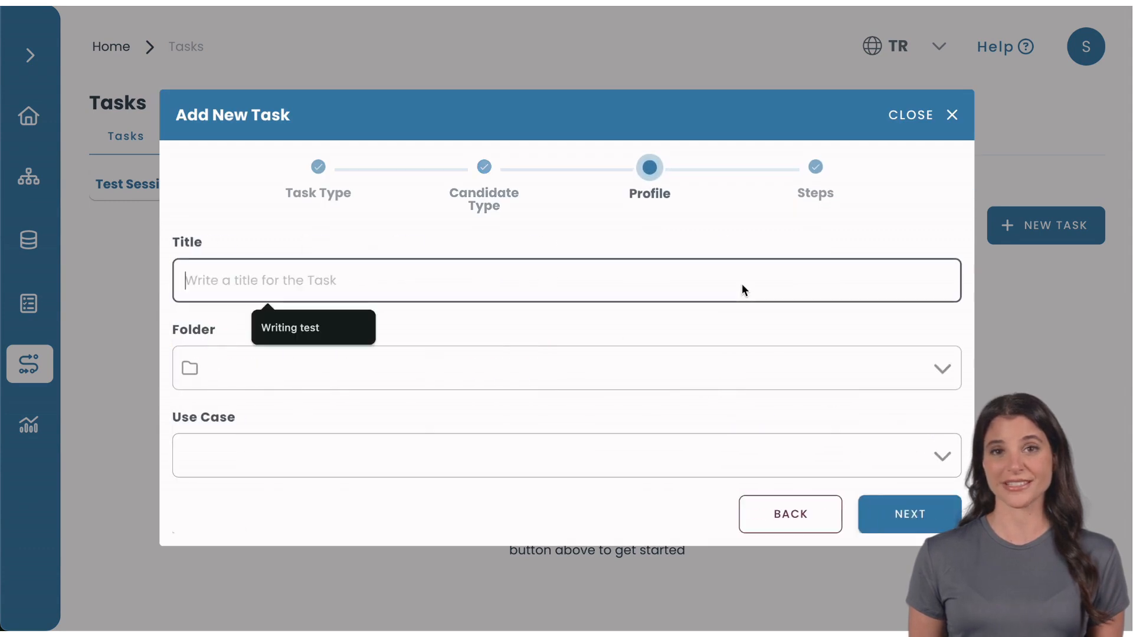
text(Fill-in-the-blank test)
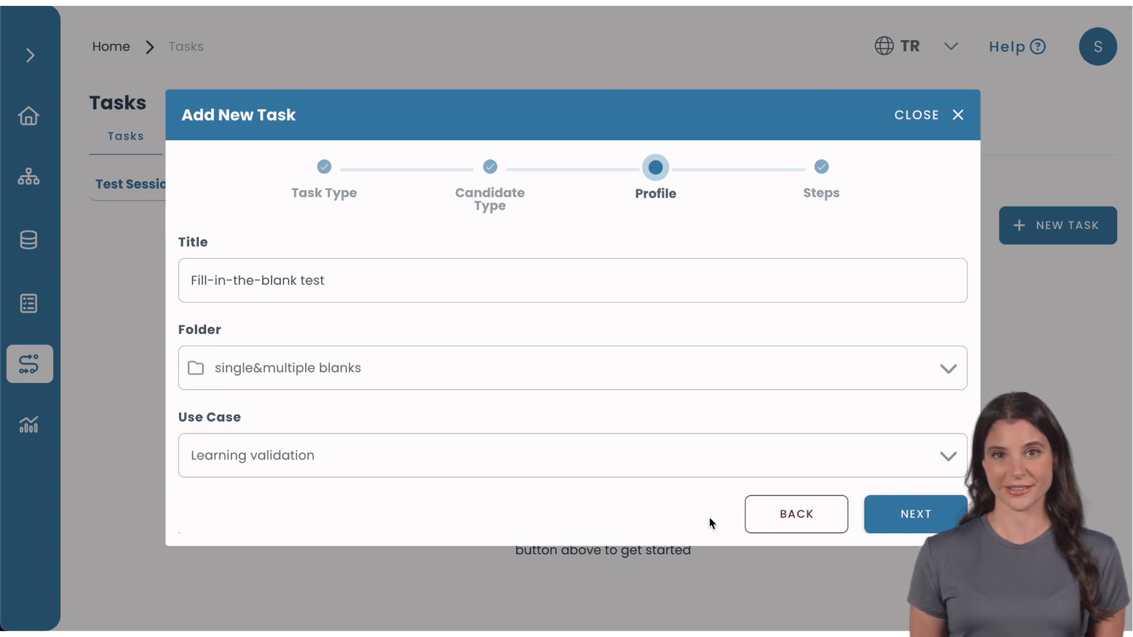
click(908, 521)
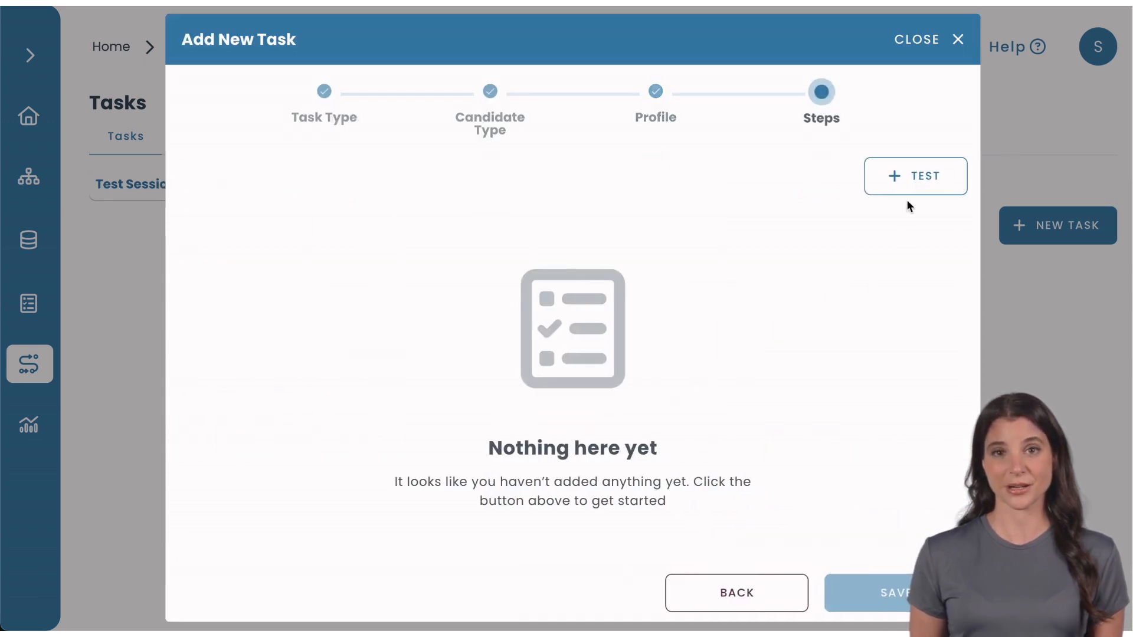
Choose "Fill in the blank test" as the task's test, with video webcam recording and auto cheating detection by A.I
click(909, 183)
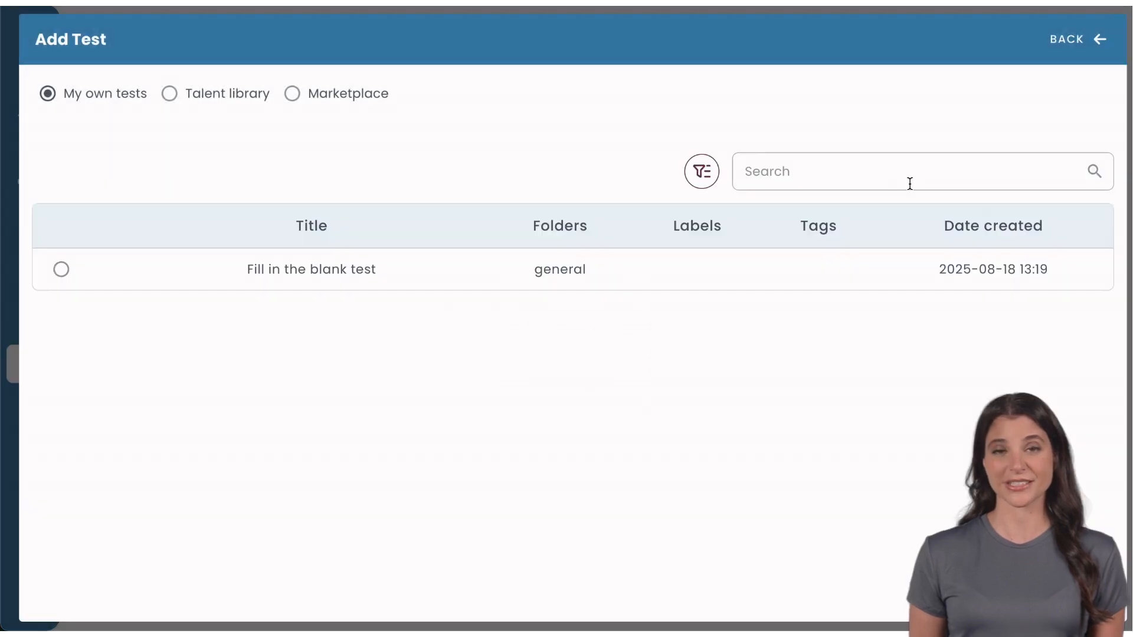
click(100, 270)
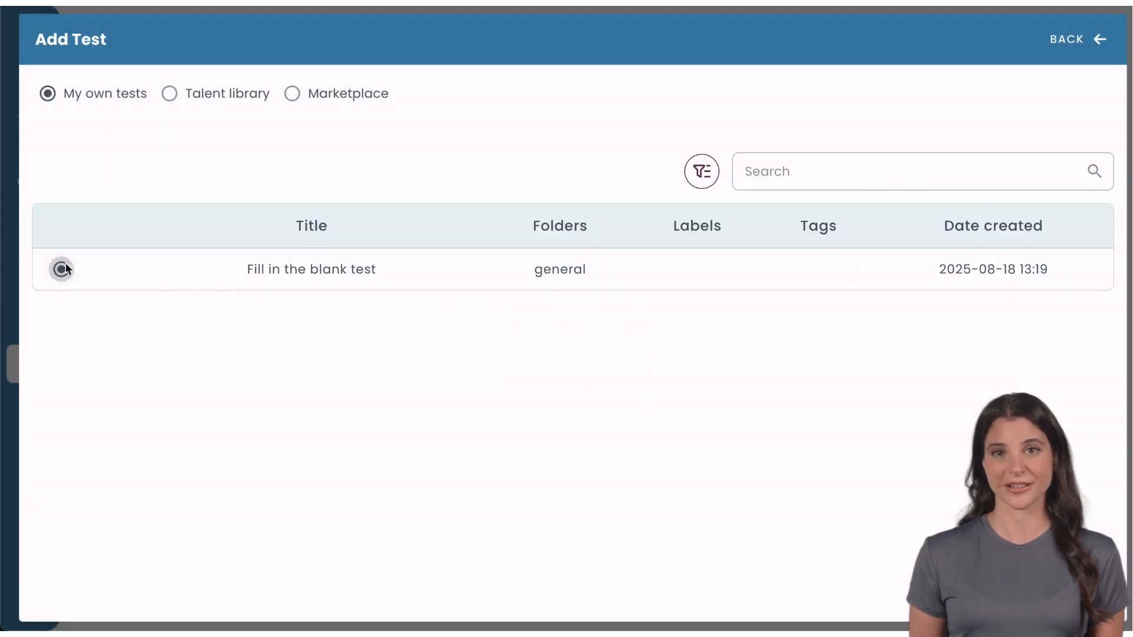
click(362, 321)
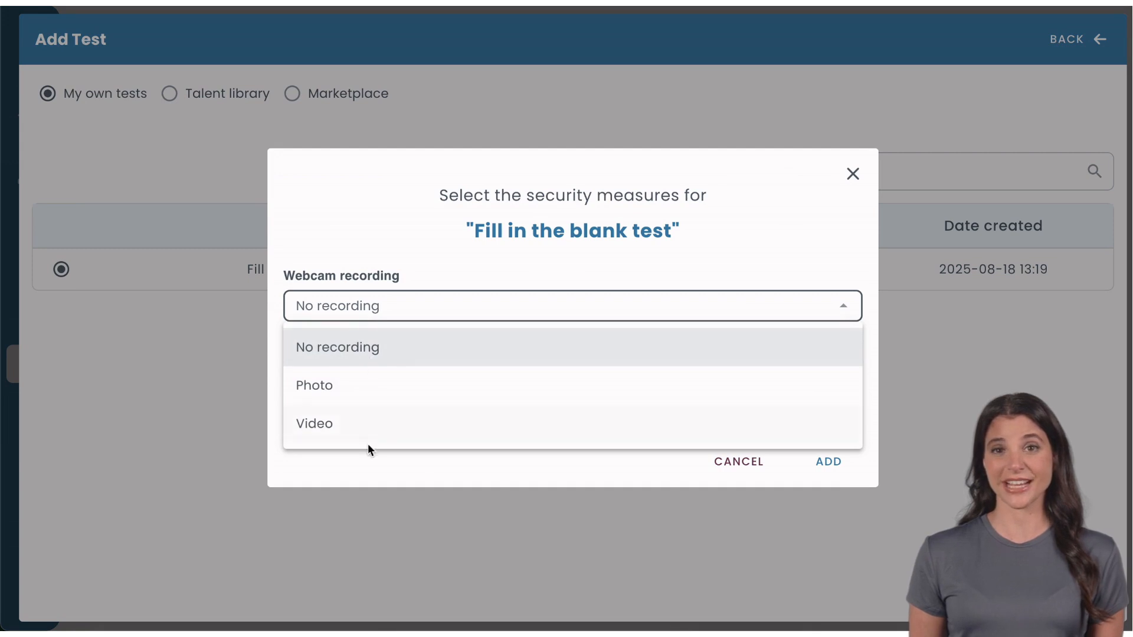
click(365, 422)
click(296, 325)
Set screen recording to Screencapture with the lockdown browser, add the test to the task's steps and save the task
click(348, 395)
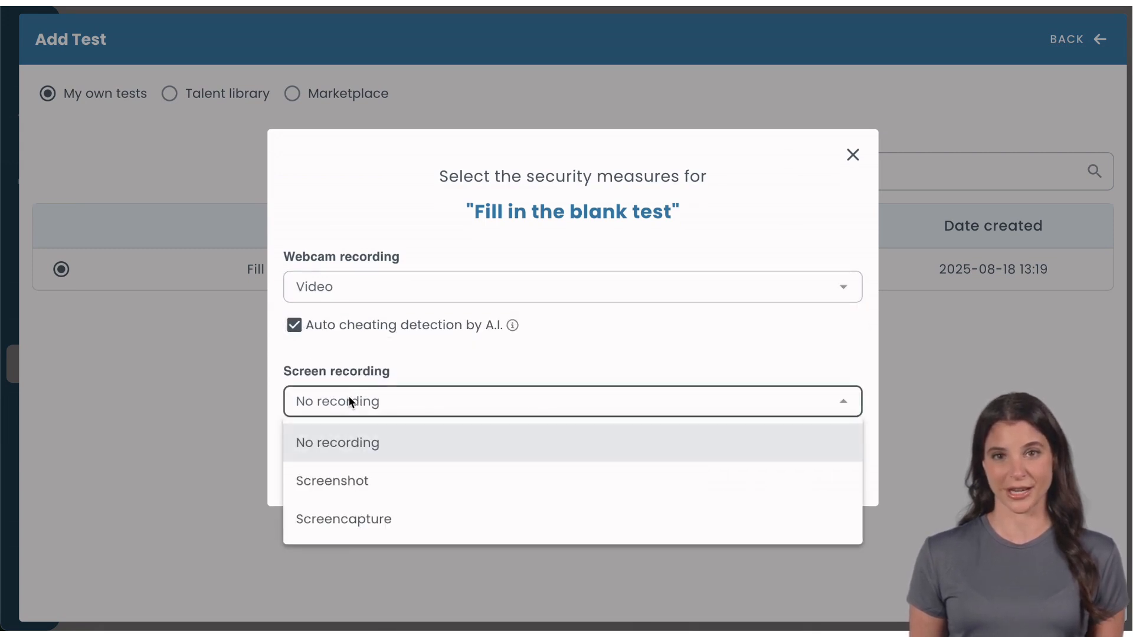
click(338, 518)
click(295, 440)
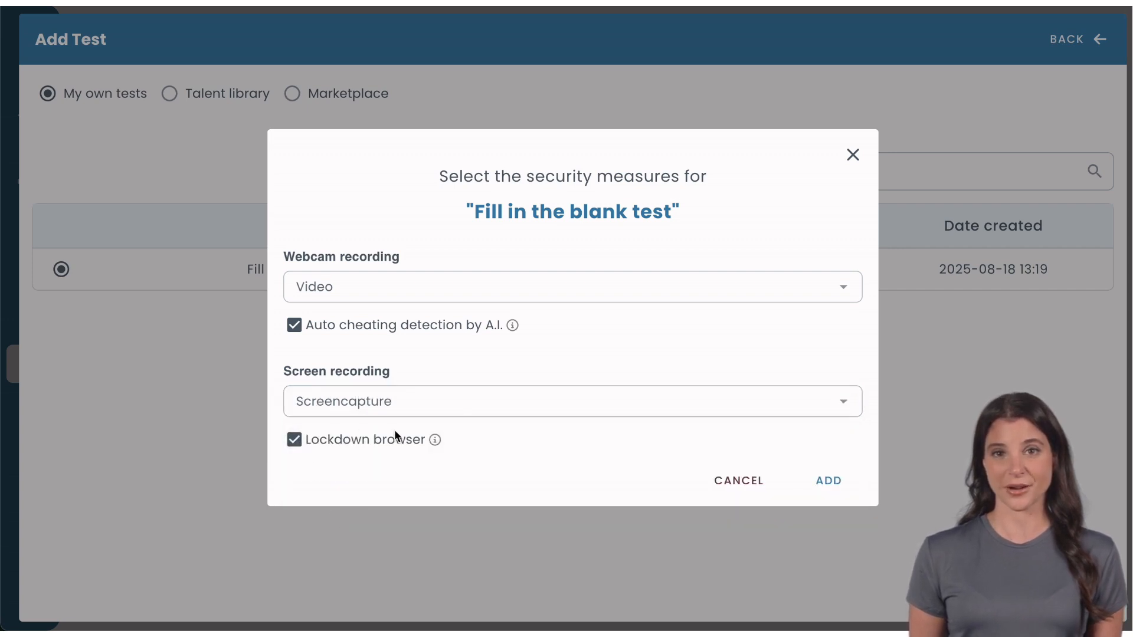
click(812, 482)
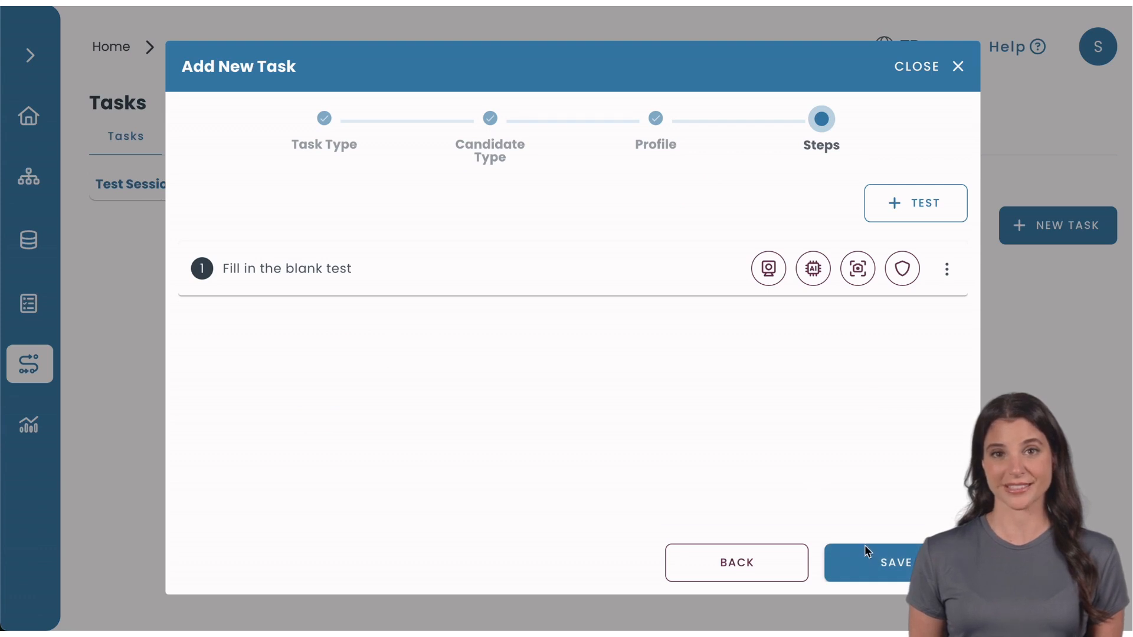
click(867, 561)
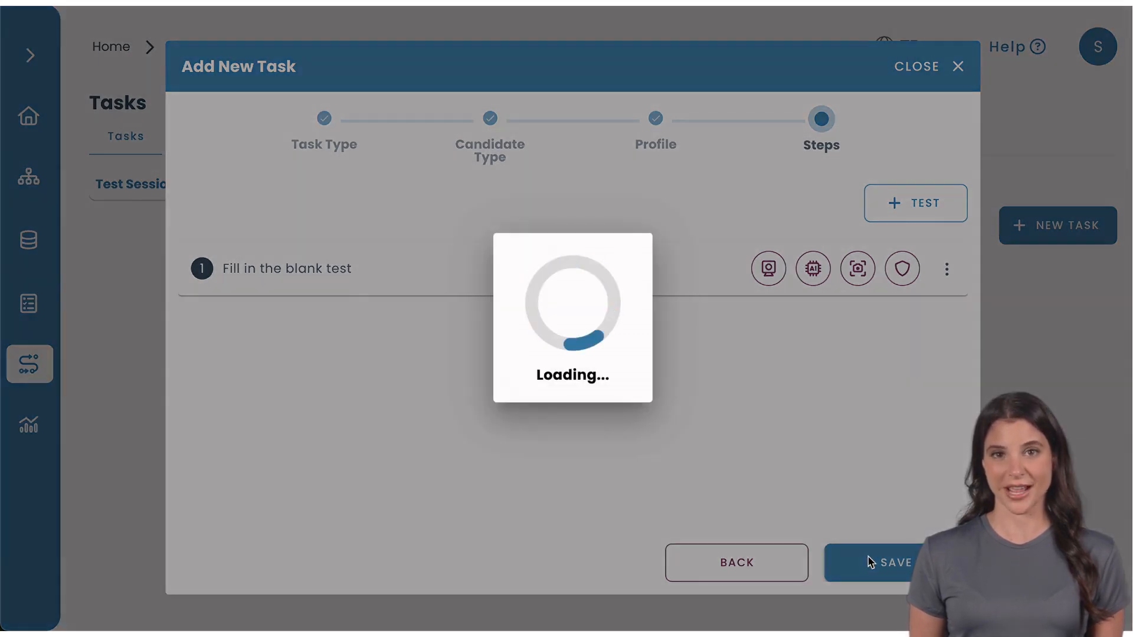